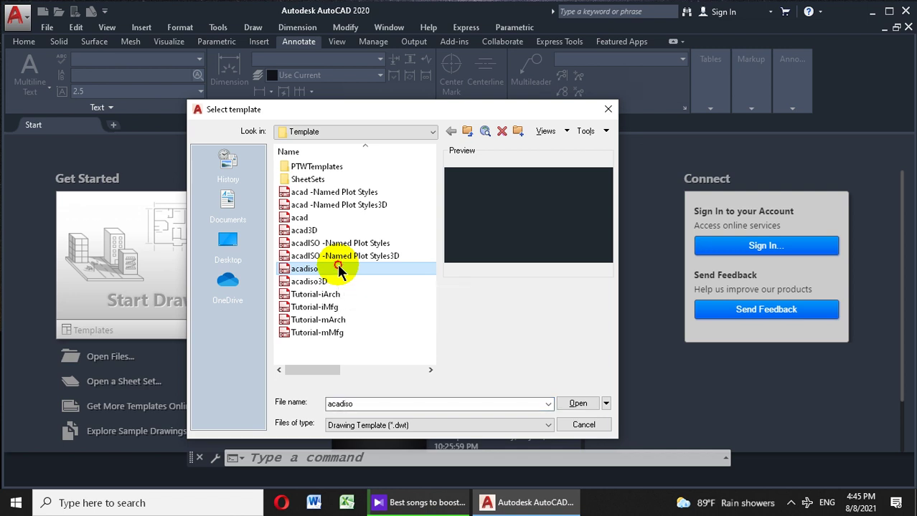
# Step: Create Drawing1 from the acadiso template and switch the background grid off
pyautogui.doubleClick(339, 266)
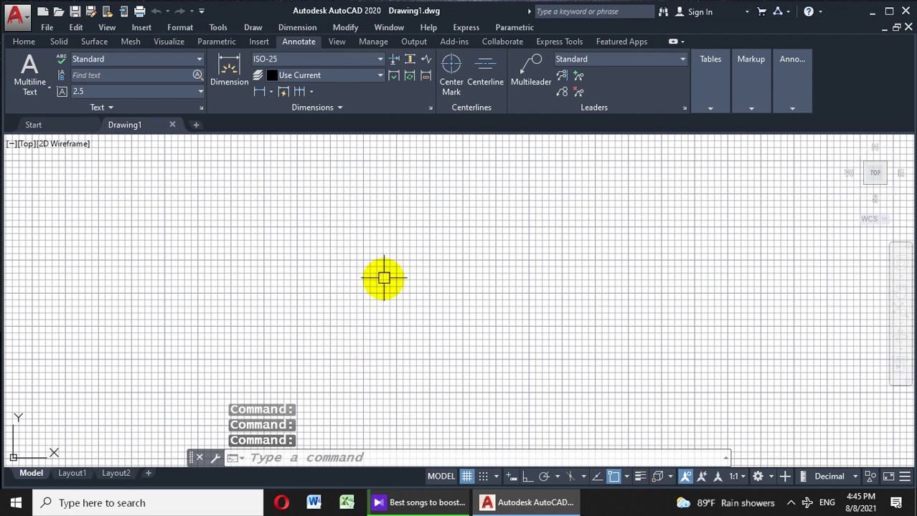
pyautogui.click(466, 477)
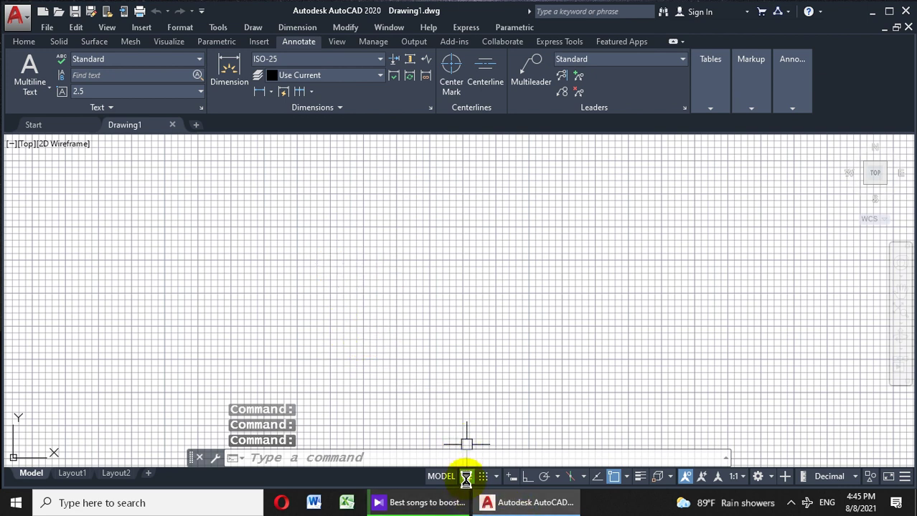
pyautogui.click(467, 477)
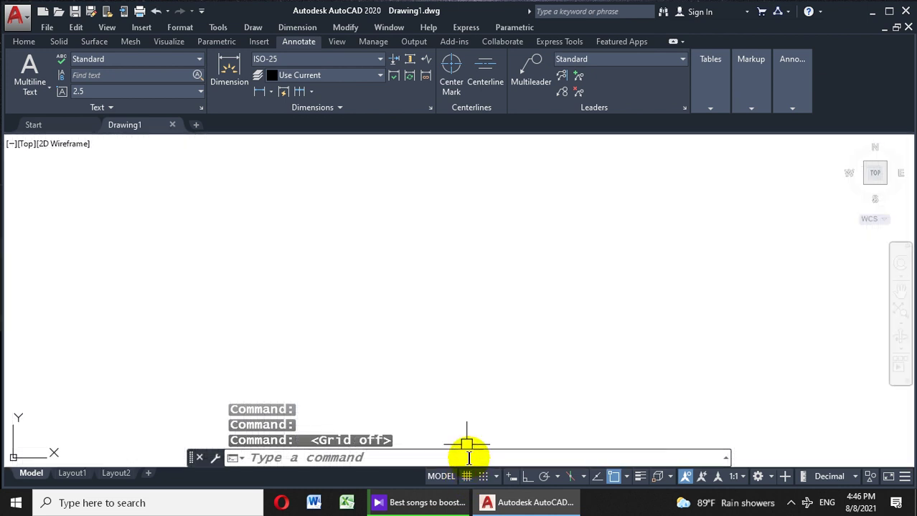
# Step: Draw a 100-unit vertical line with Ortho on, then zoom in to centre it
pyautogui.click(24, 43)
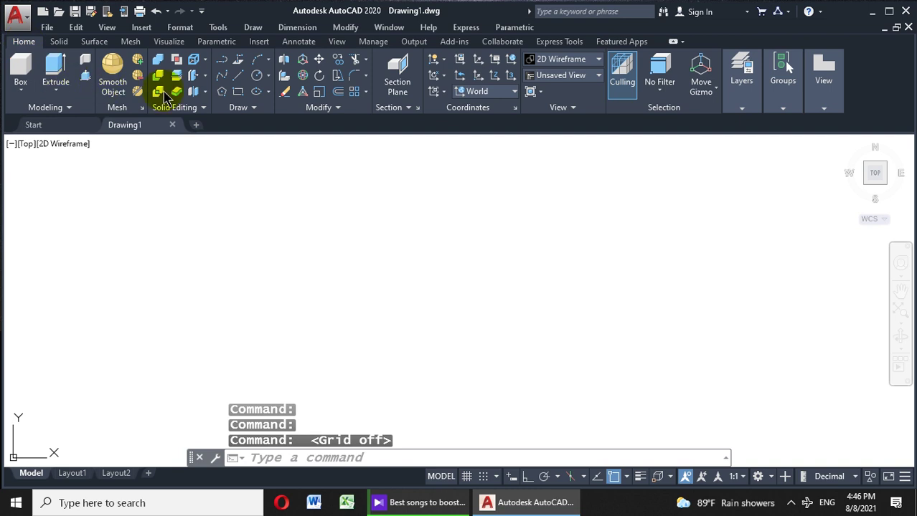
pyautogui.click(240, 76)
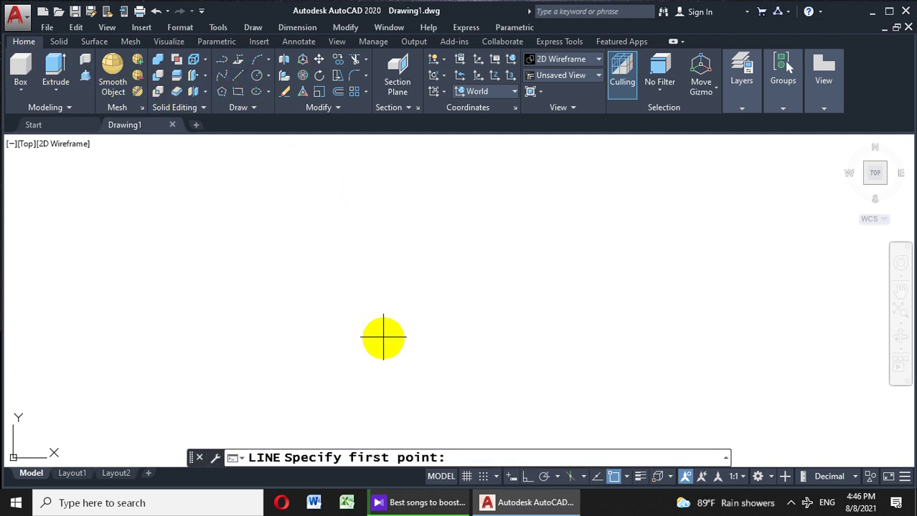
pyautogui.click(389, 384)
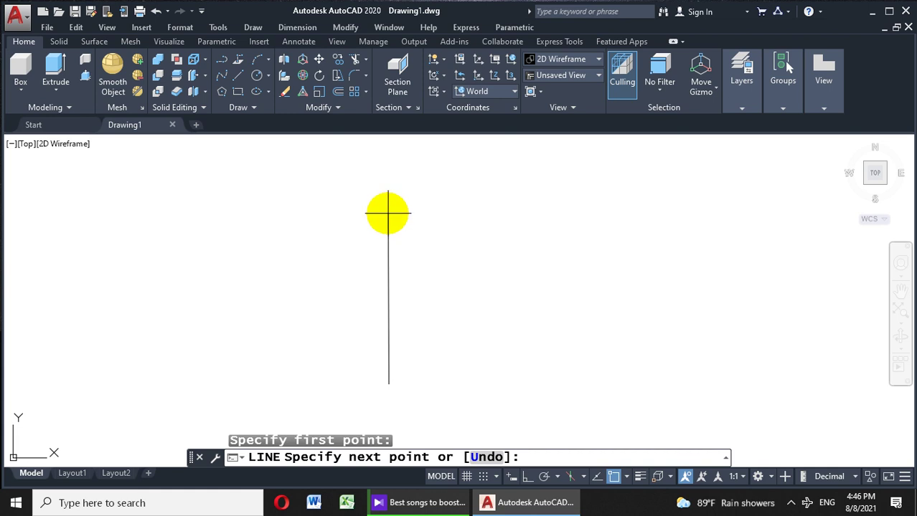
pyautogui.press('F8')
pyautogui.write('100')
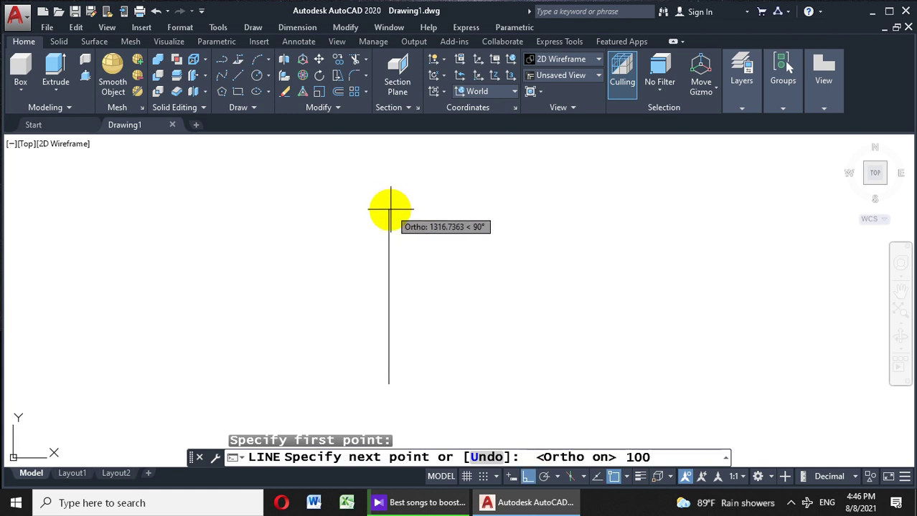
pyautogui.press('Return')
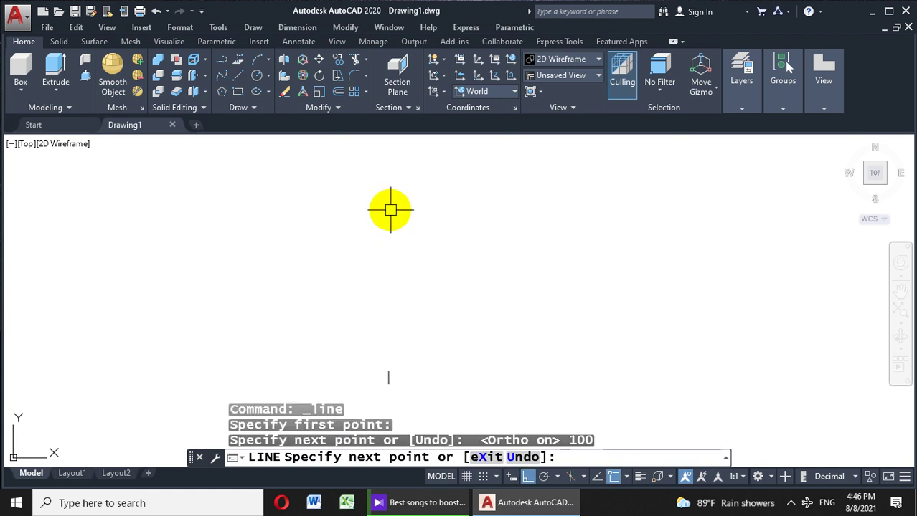
pyautogui.press('Return')
pyautogui.scroll(2, 328, 302)
pyautogui.moveTo(383, 307); pyautogui.dragTo(357, 242, button='middle')
pyautogui.scroll(2, 357, 241)
# Step: Copy the line three times to the right, giving four parallel vertical lines
pyautogui.click(338, 60)
pyautogui.click(339, 229)
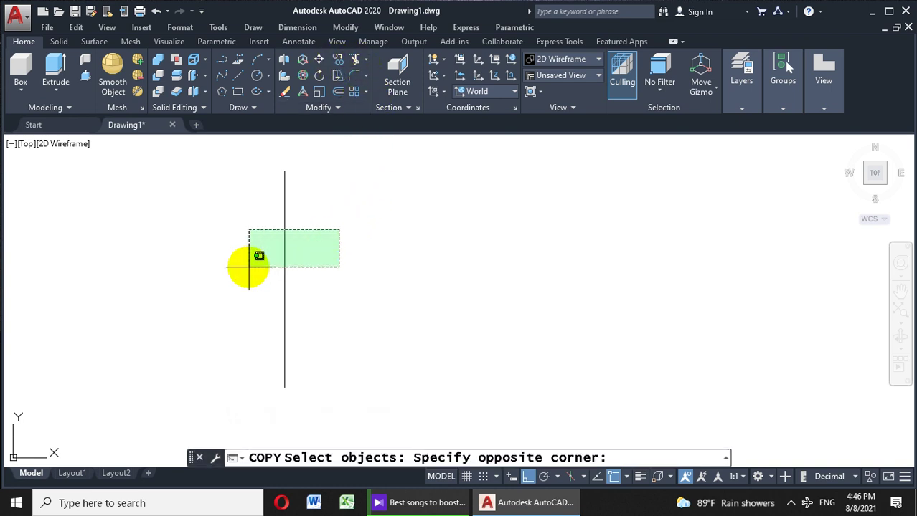
pyautogui.click(249, 267)
pyautogui.press('Return')
pyautogui.click(310, 273)
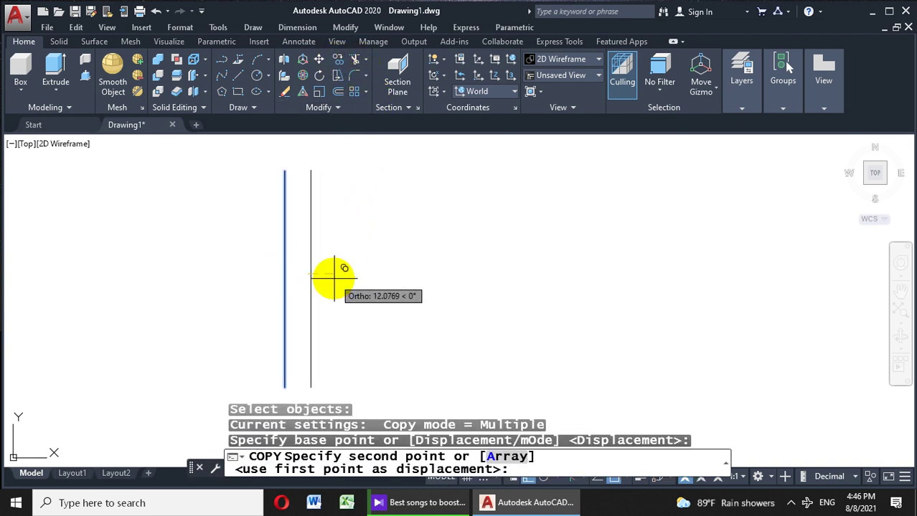
pyautogui.click(340, 271)
pyautogui.click(380, 269)
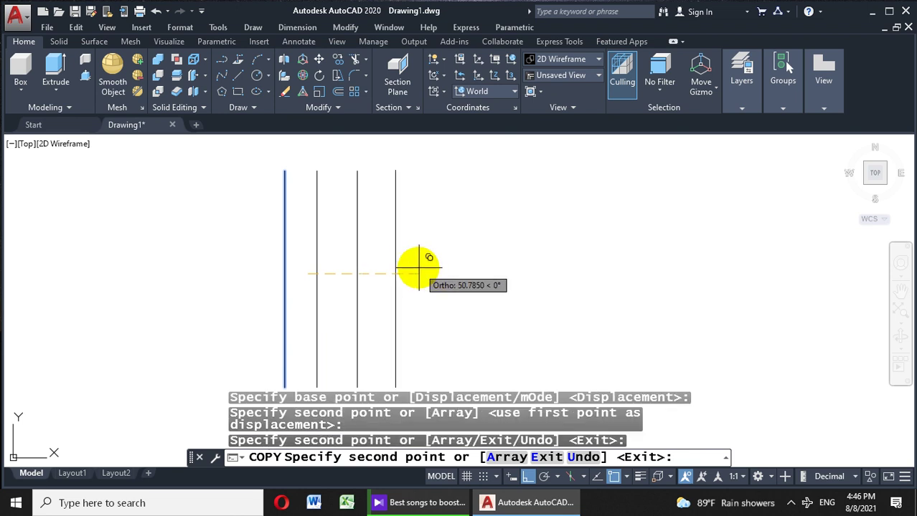
pyautogui.click(411, 268)
pyautogui.press('Escape')
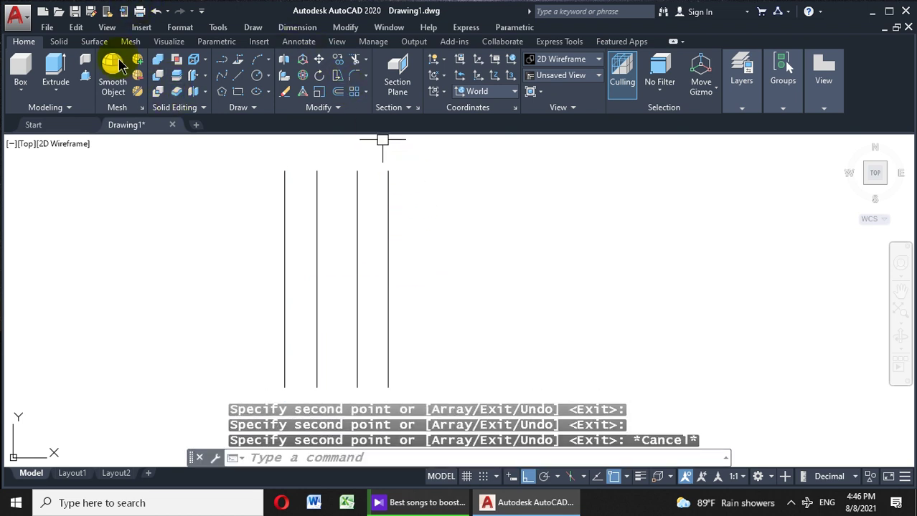
# Step: Load the CENTER linetype through the Linetype Manager
pyautogui.click(174, 28)
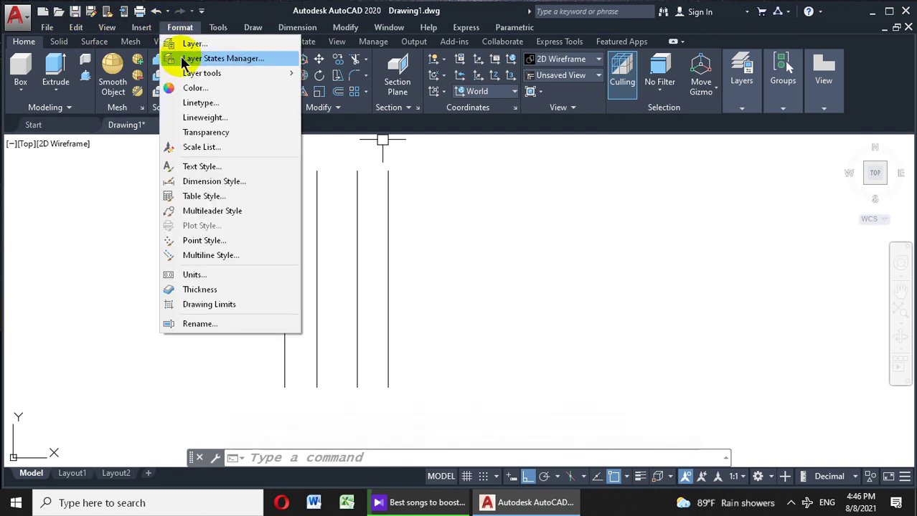
pyautogui.click(201, 106)
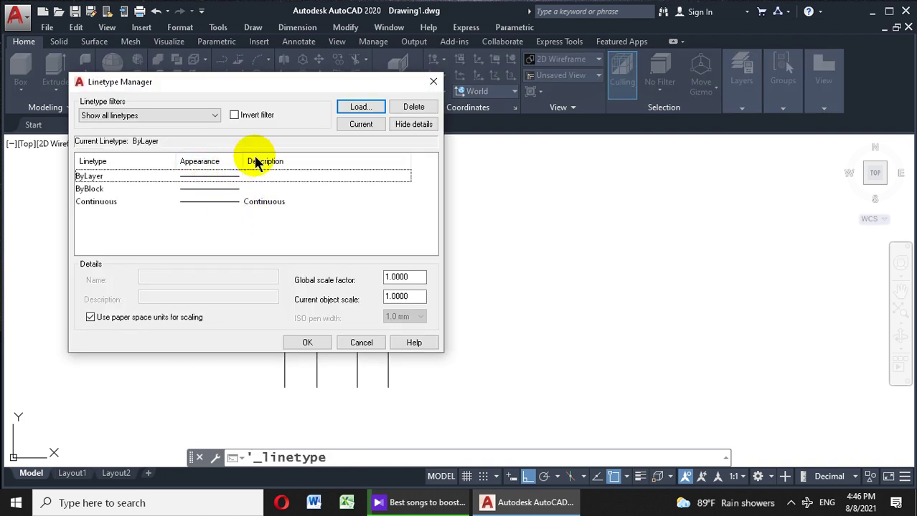
pyautogui.click(377, 113)
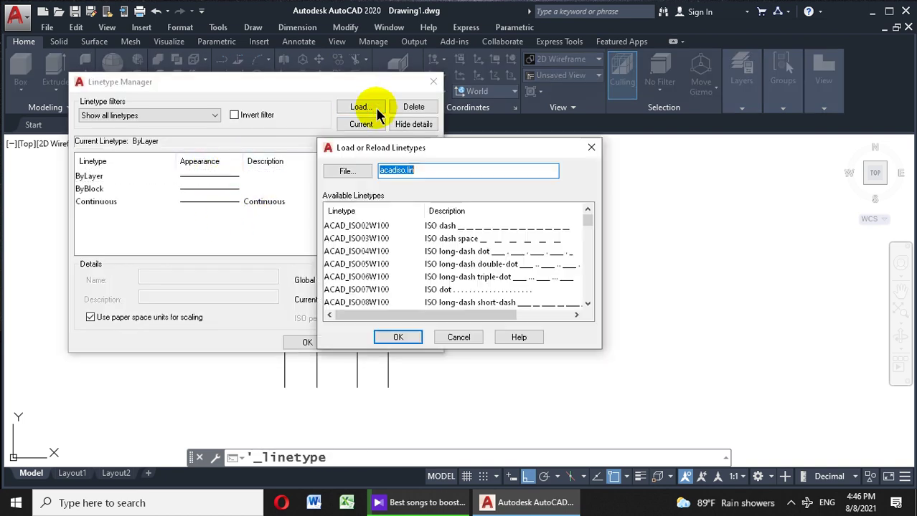
pyautogui.moveTo(590, 224); pyautogui.dragTo(589, 248)
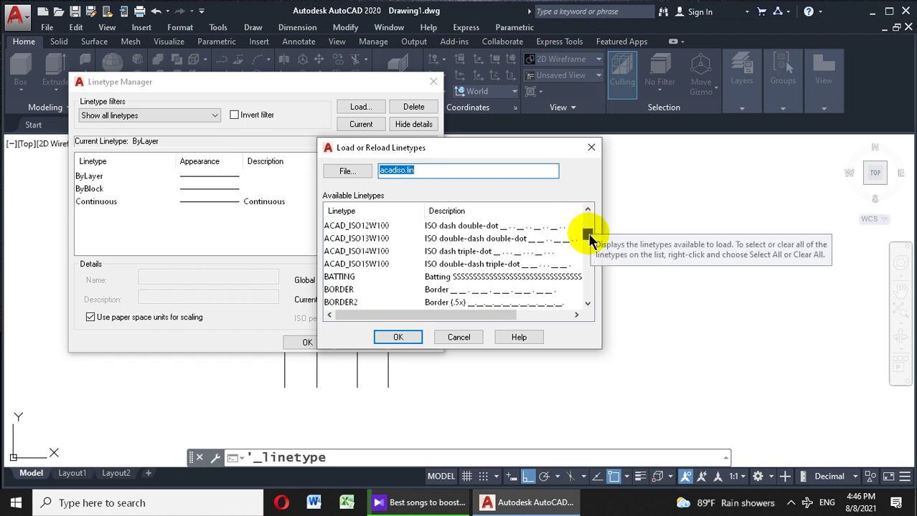
pyautogui.click(343, 240)
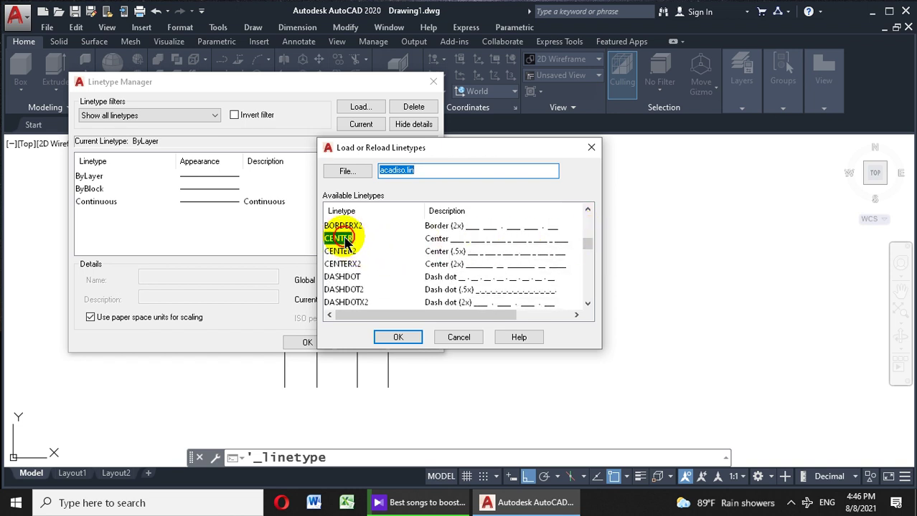
pyautogui.click(398, 339)
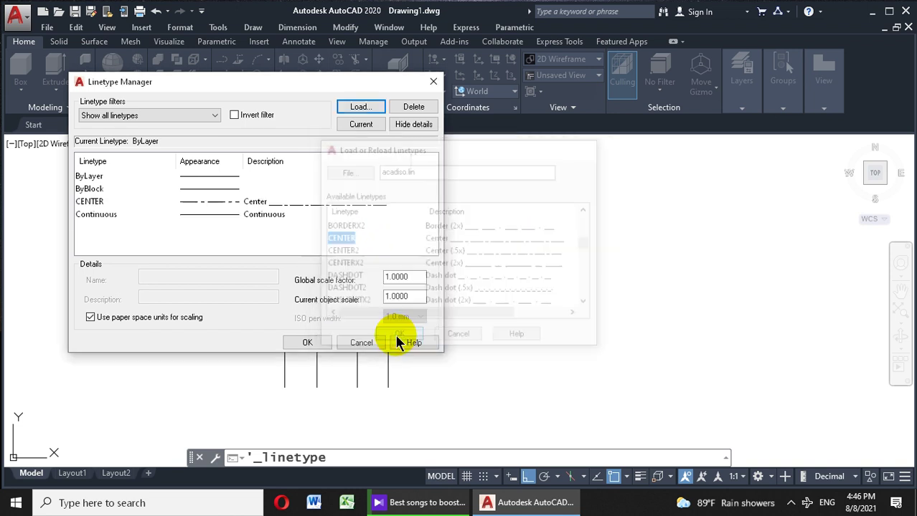
# Step: Load the HIDDEN linetype too, close the manager, and select the leftmost line
pyautogui.click(347, 109)
pyautogui.moveTo(586, 224); pyautogui.dragTo(590, 269)
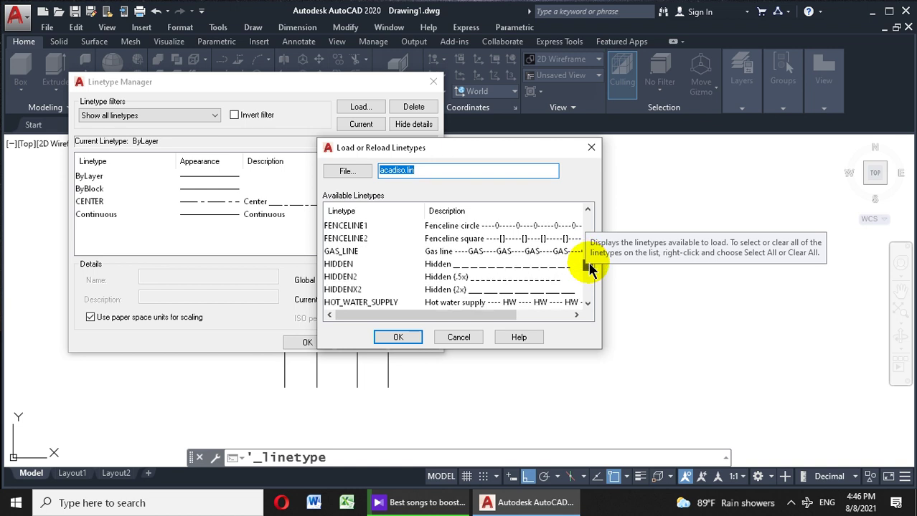
pyautogui.click(350, 265)
pyautogui.click(388, 338)
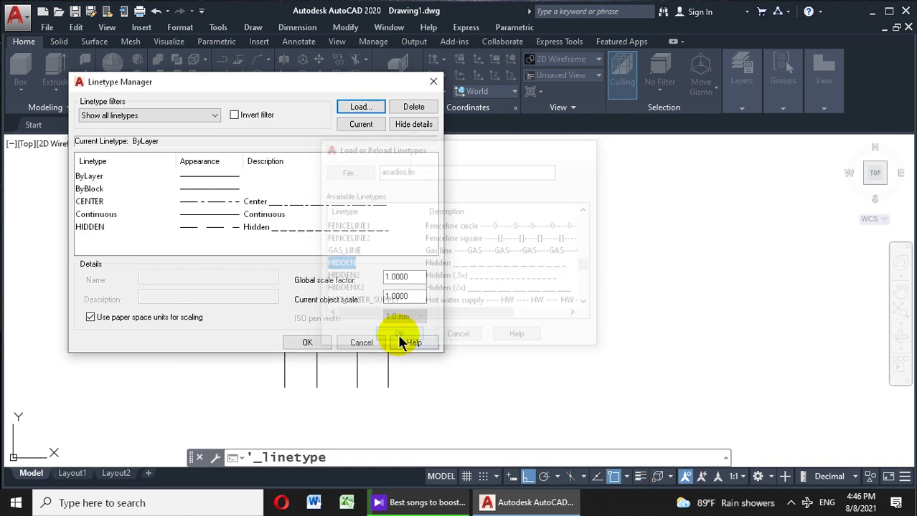
pyautogui.click(319, 342)
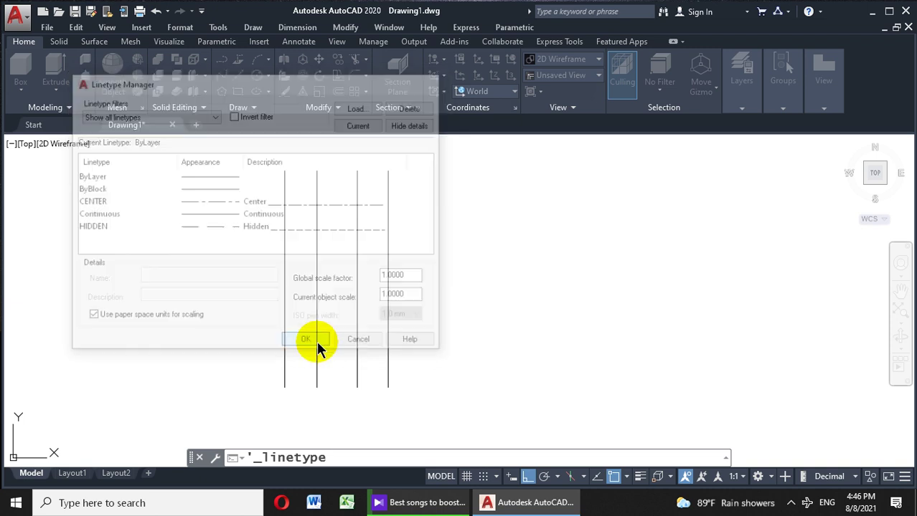
pyautogui.click(285, 237)
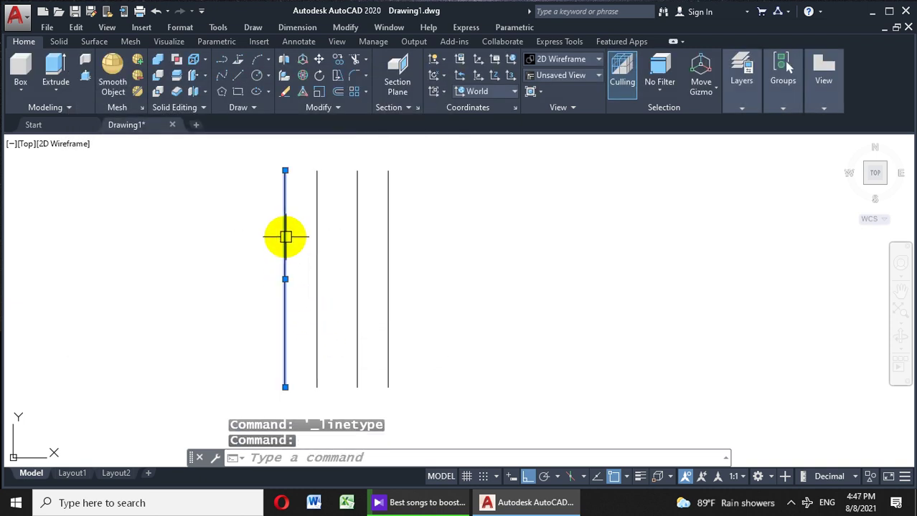
# Step: In Properties, give the leftmost line the CENTER linetype and the colour Red
pyautogui.rightClick(284, 234)
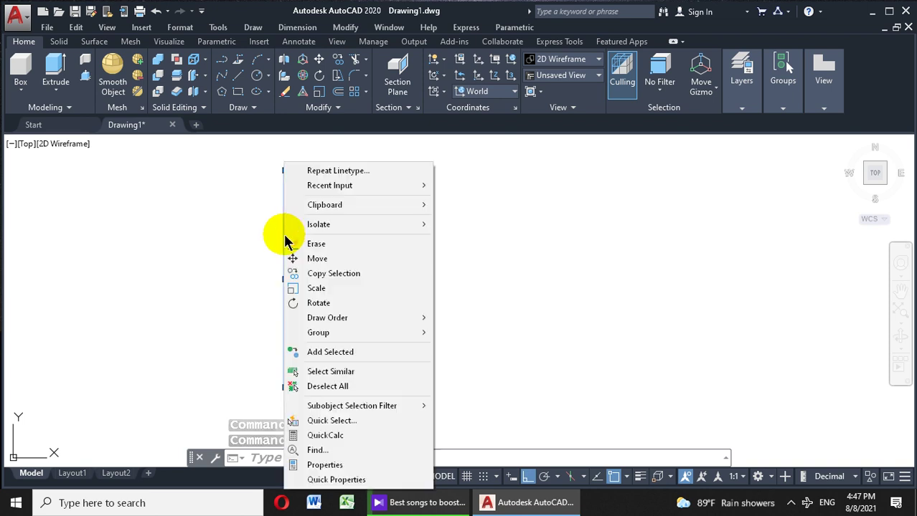
pyautogui.press('Escape')
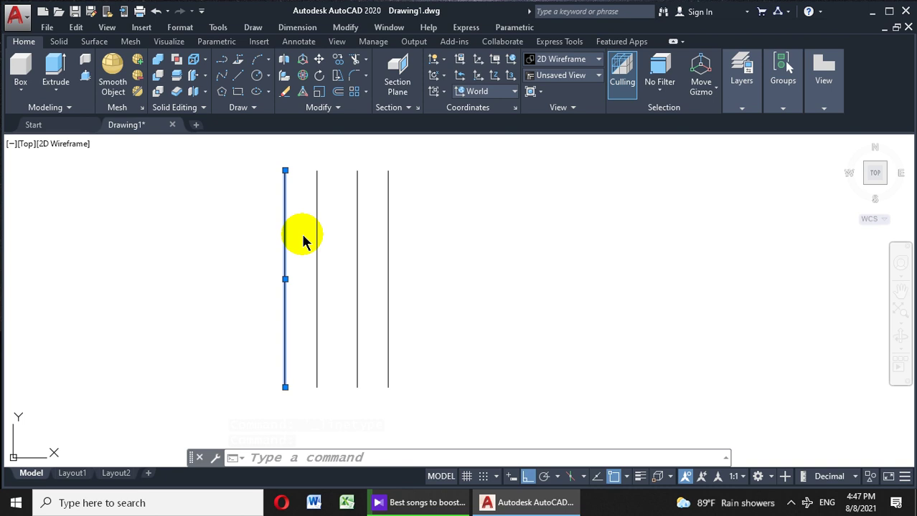
pyautogui.hotkey('ctrl', '1')
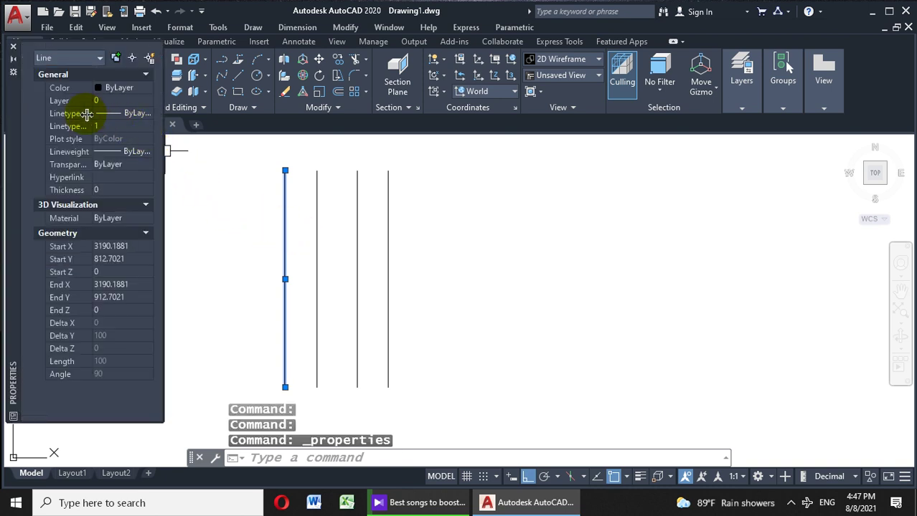
pyautogui.click(142, 115)
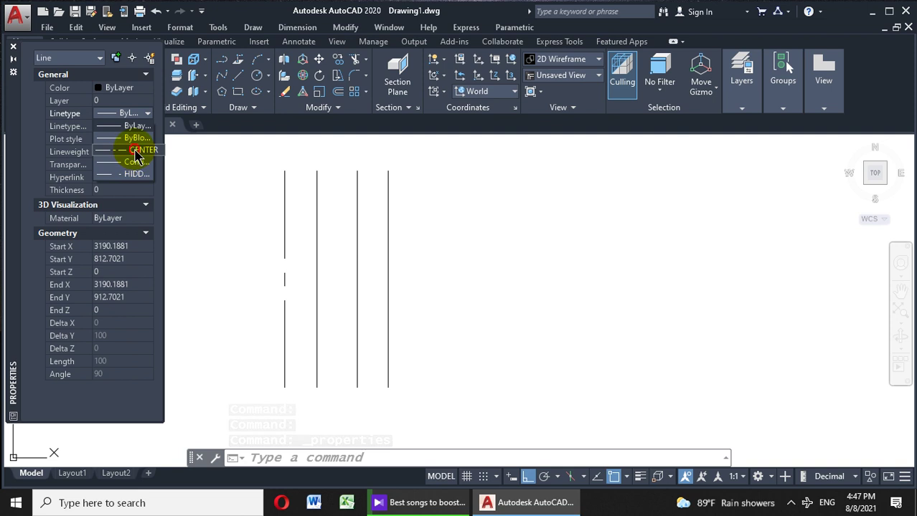
pyautogui.click(136, 152)
pyautogui.click(142, 95)
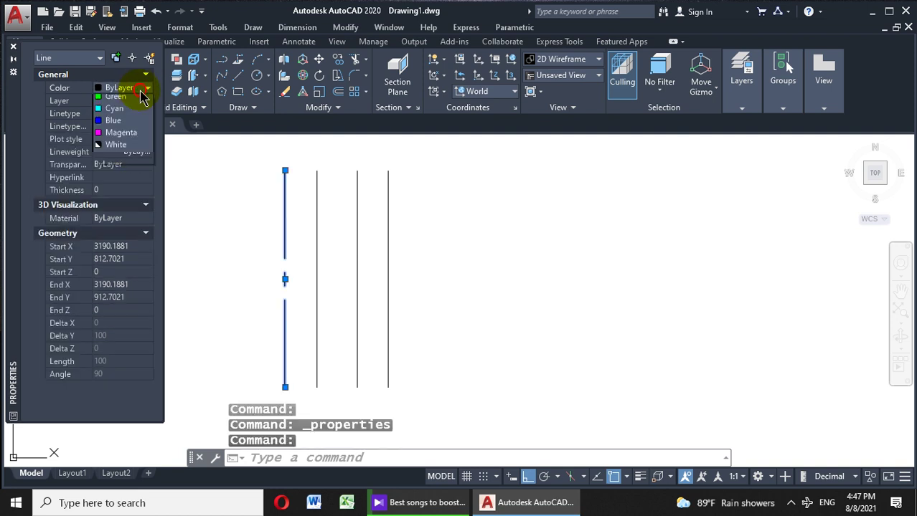
pyautogui.click(136, 128)
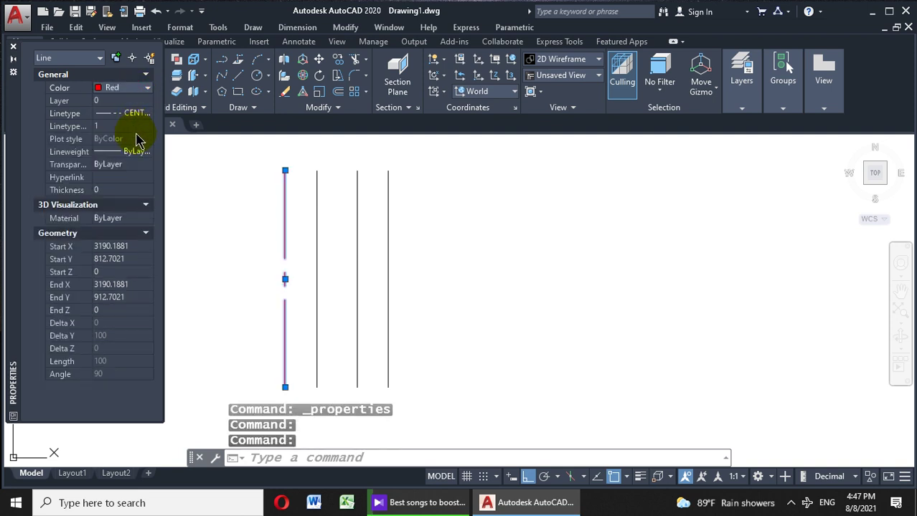
pyautogui.click(13, 48)
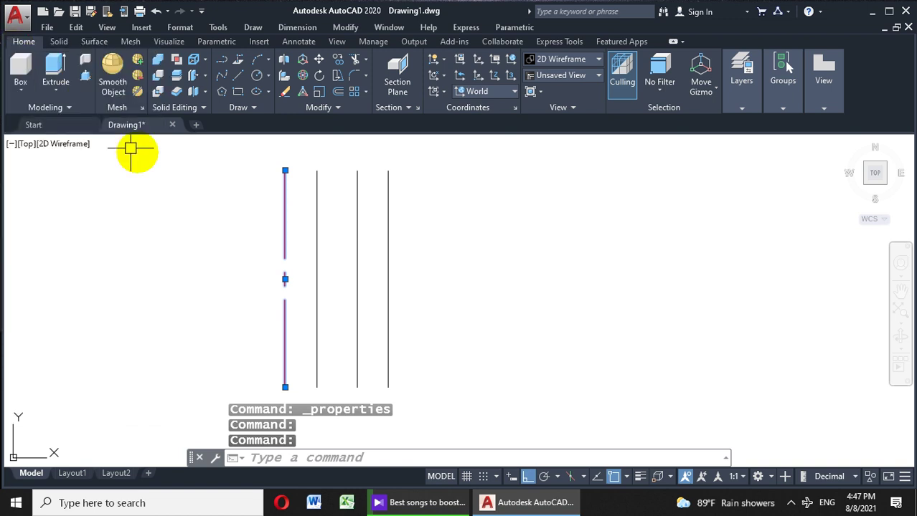
# Step: Set the second line's linetype to HIDDEN and its colour to Green in Properties
pyautogui.click(316, 210)
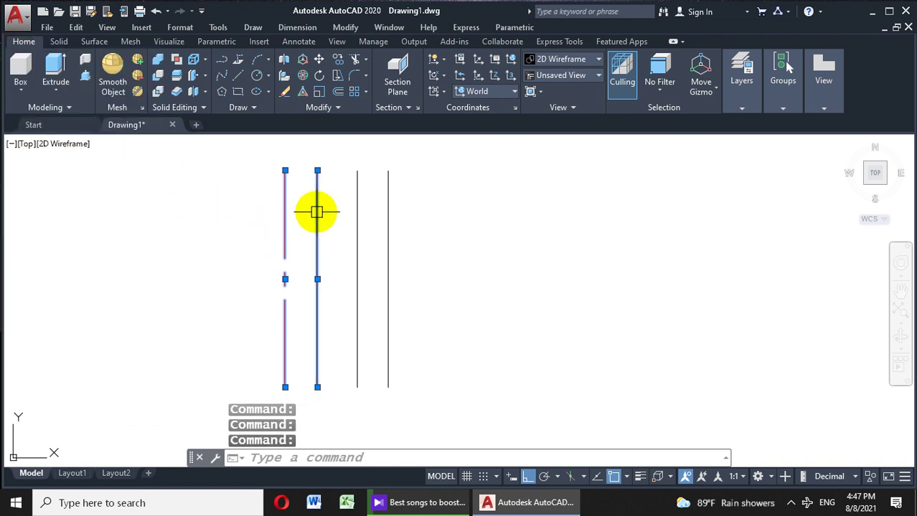
pyautogui.press('Escape')
pyautogui.click(317, 220)
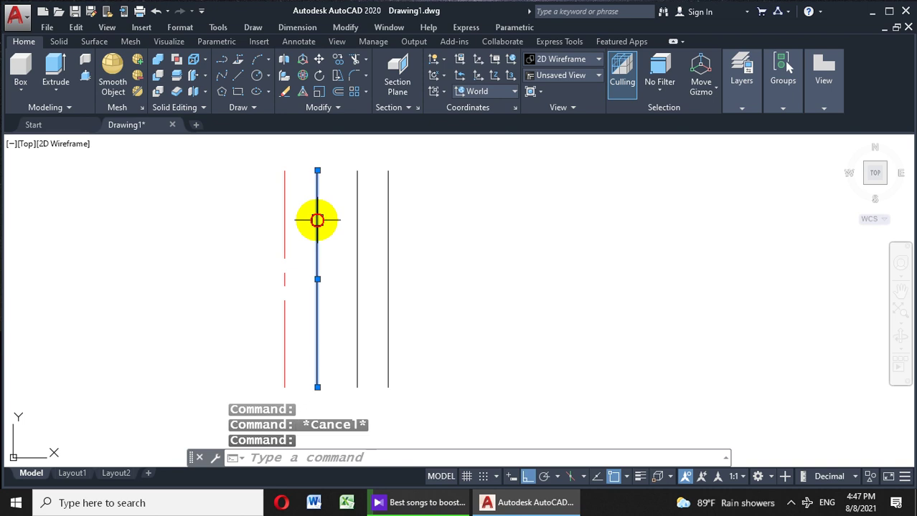
pyautogui.rightClick(318, 220)
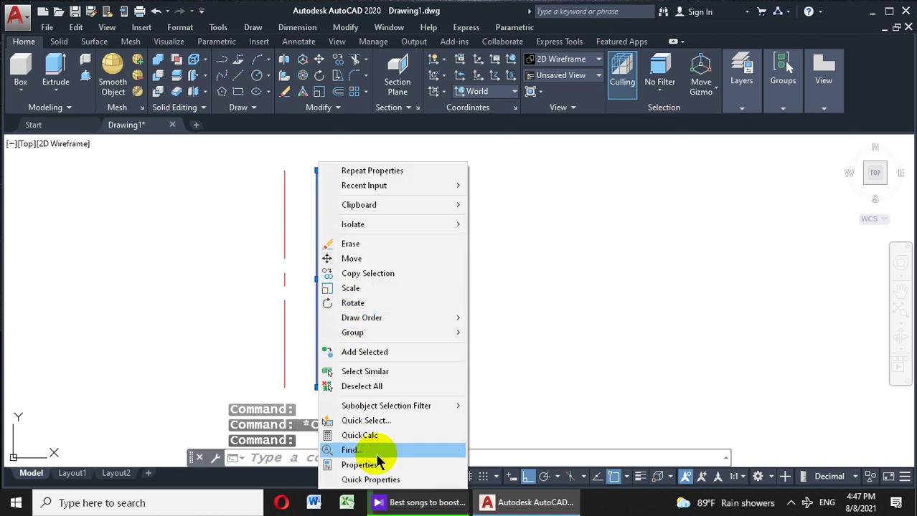
pyautogui.click(360, 464)
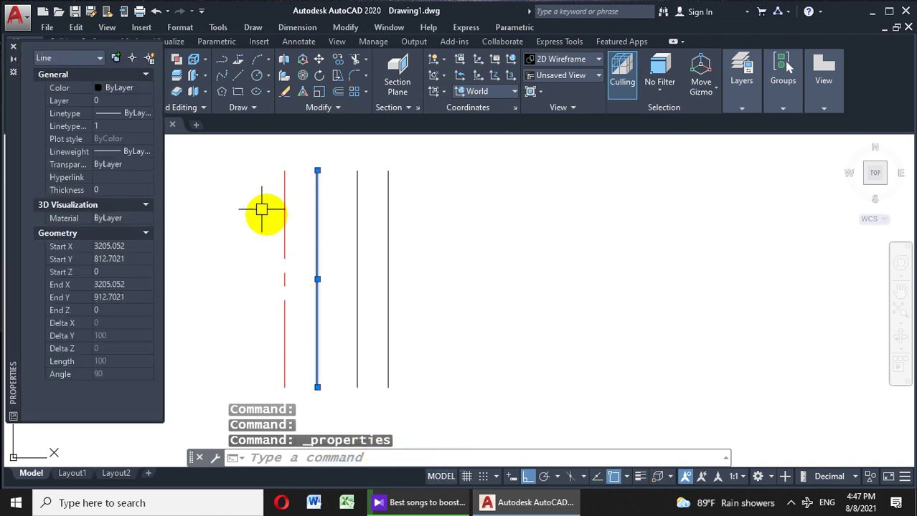
pyautogui.click(131, 116)
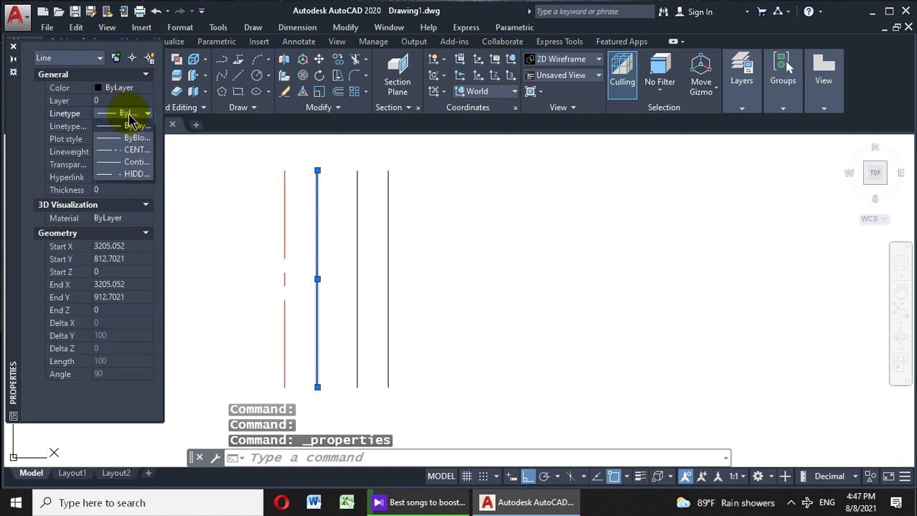
pyautogui.click(127, 178)
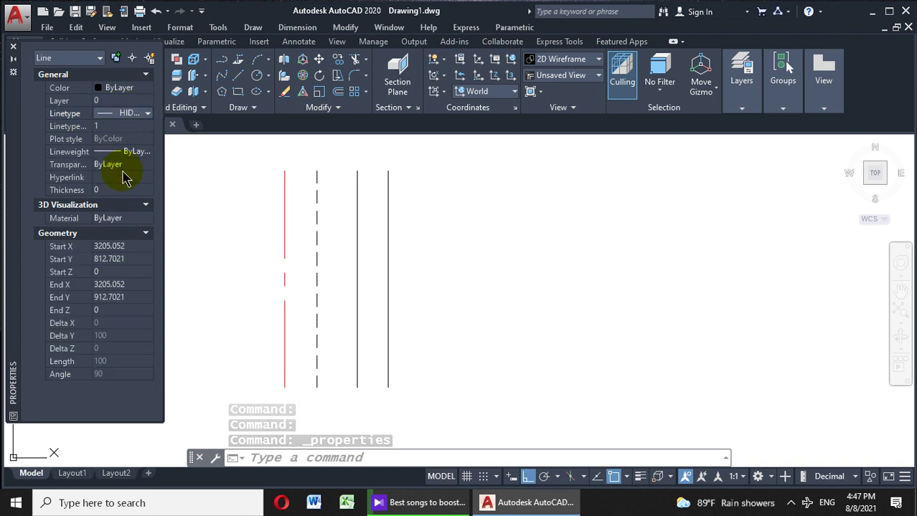
pyautogui.click(142, 97)
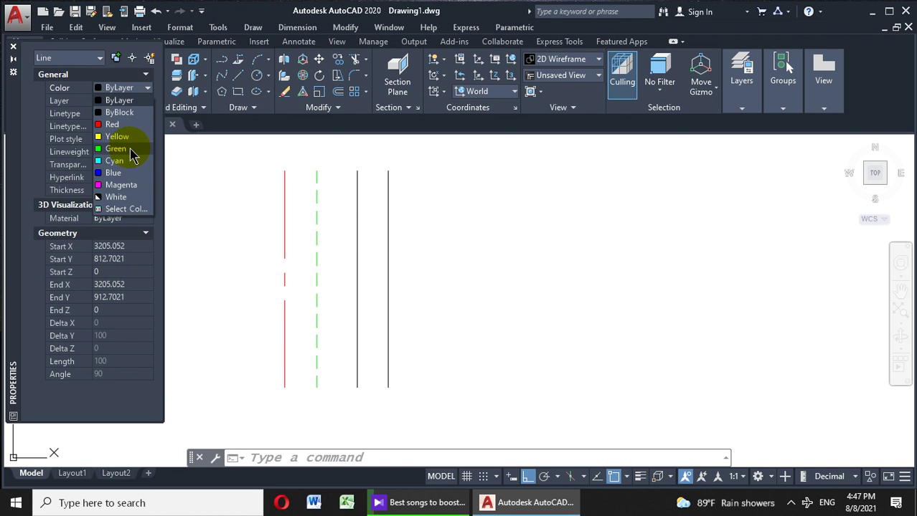
pyautogui.click(132, 148)
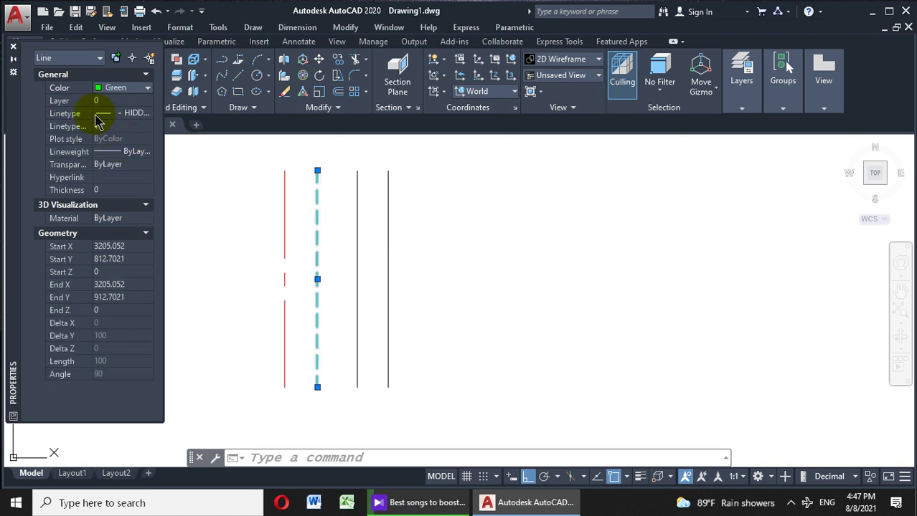
pyautogui.click(13, 48)
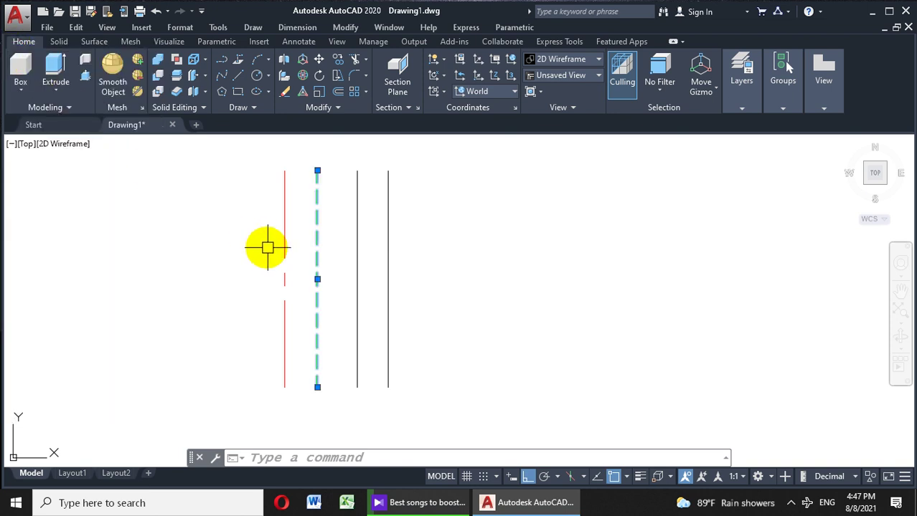
# Step: Delete the rightmost vertical line and nudge the view slightly right and down
pyautogui.press('Escape')
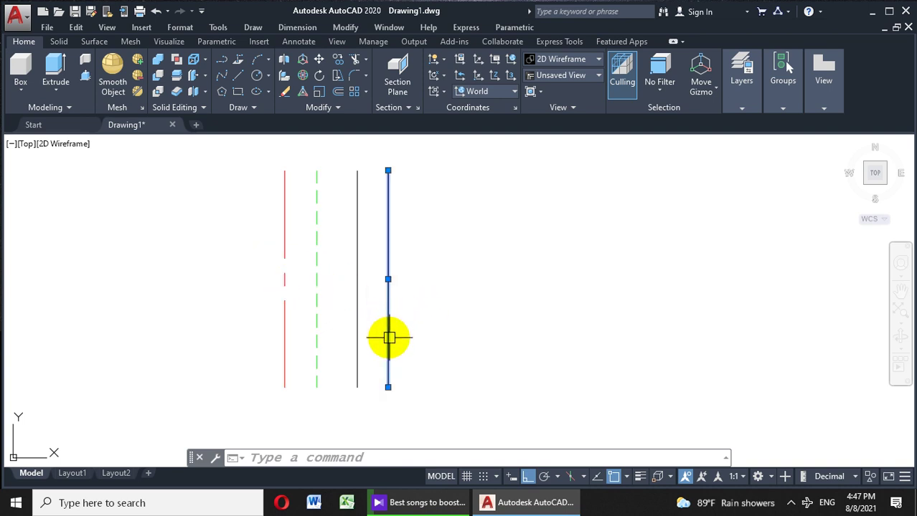
pyautogui.press('Delete')
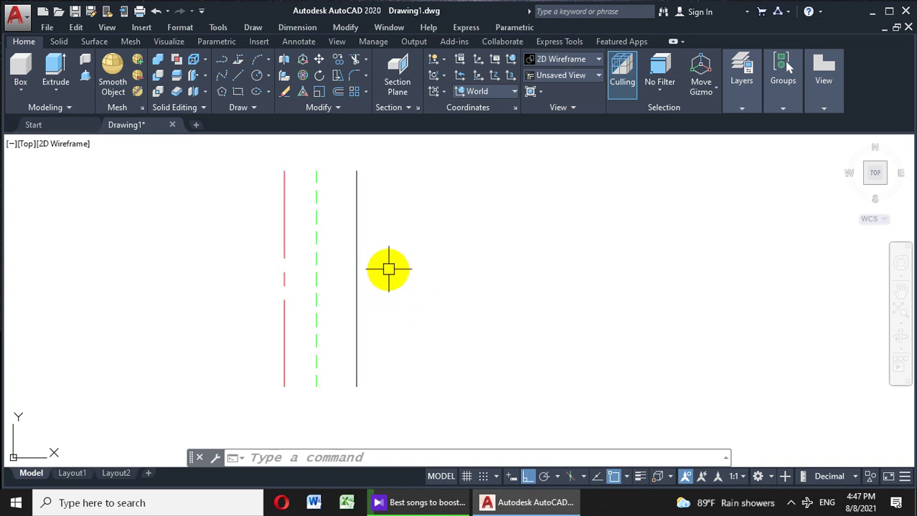
pyautogui.moveTo(420, 208); pyautogui.dragTo(442, 220, button='middle')
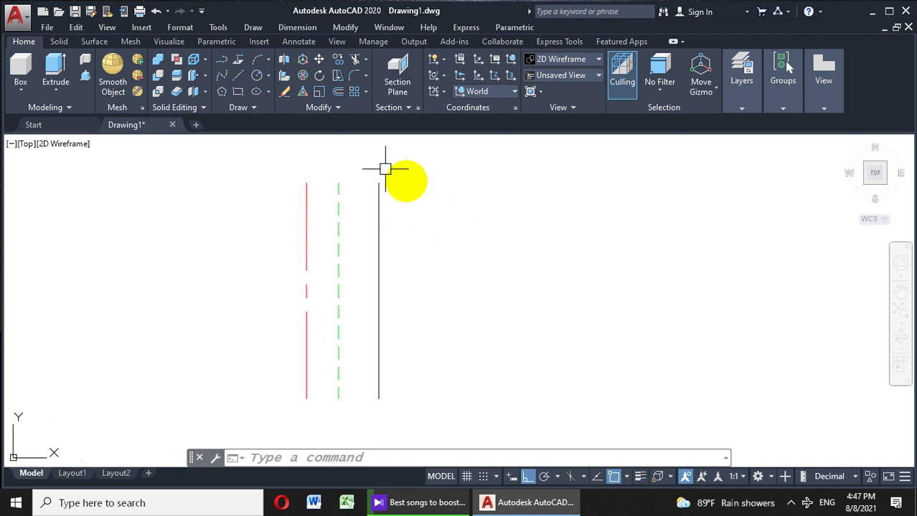
pyautogui.click(167, 31)
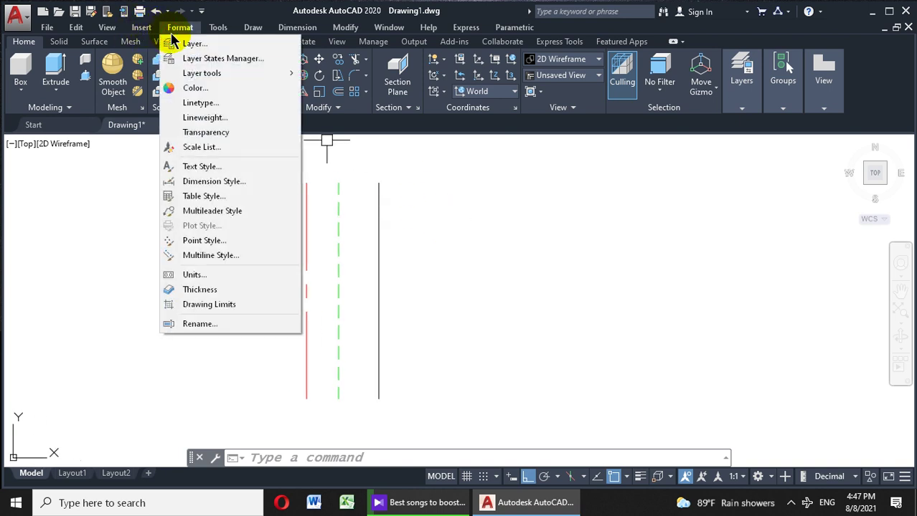
# Step: Set the Global scale factor to .25, then zoom out and pan to view the lines
pyautogui.click(190, 106)
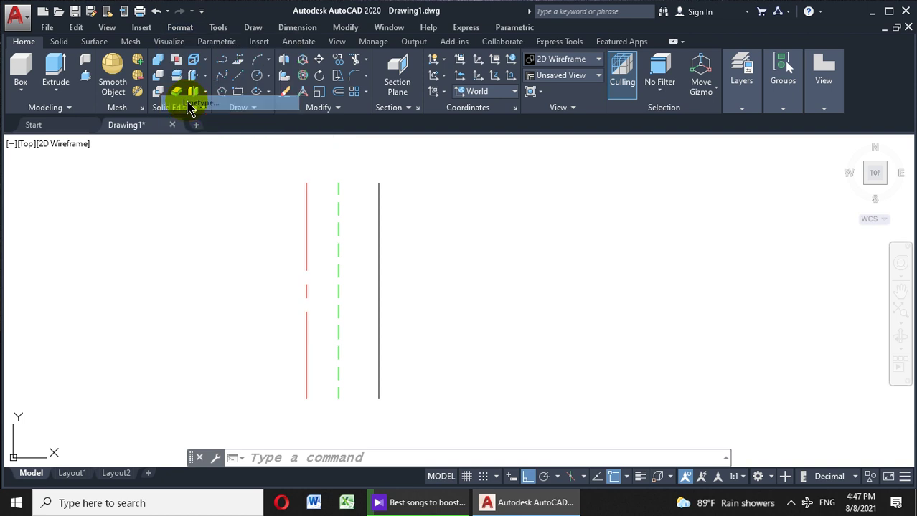
pyautogui.click(406, 280)
pyautogui.write('.25')
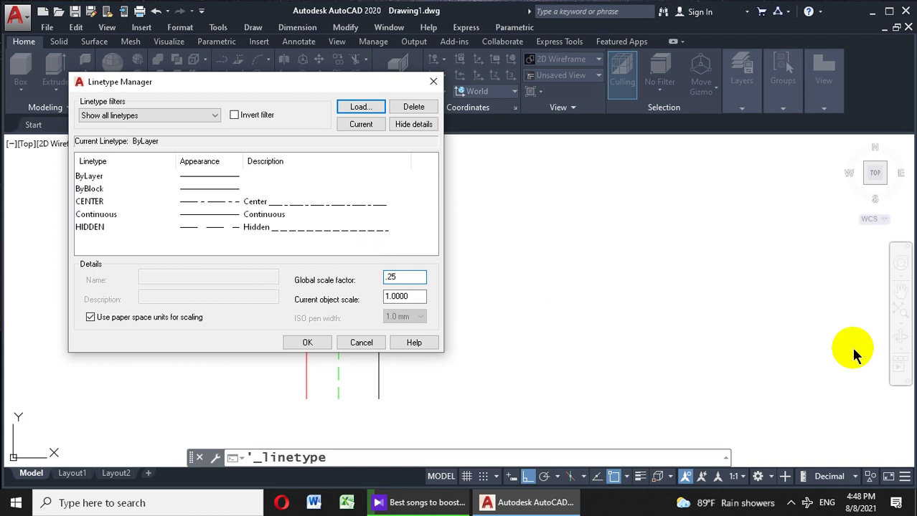
pyautogui.click(308, 343)
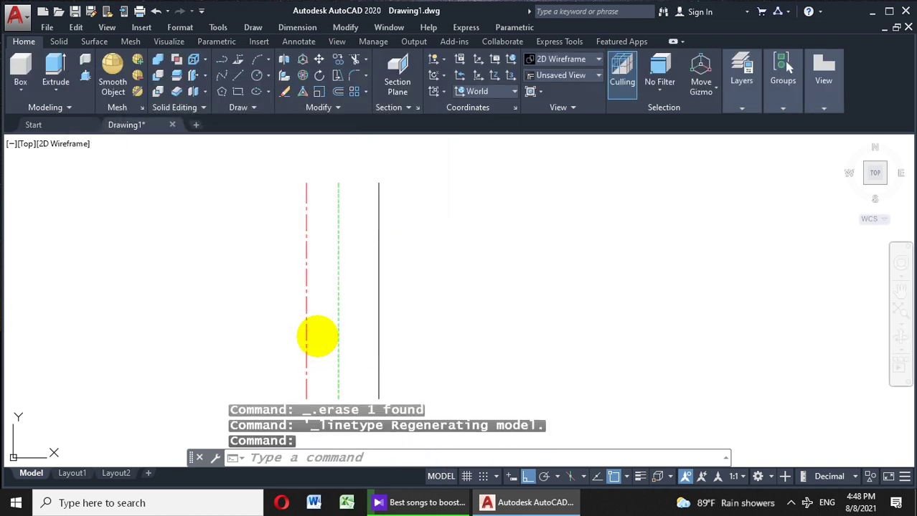
pyautogui.scroll(-2, 381, 312)
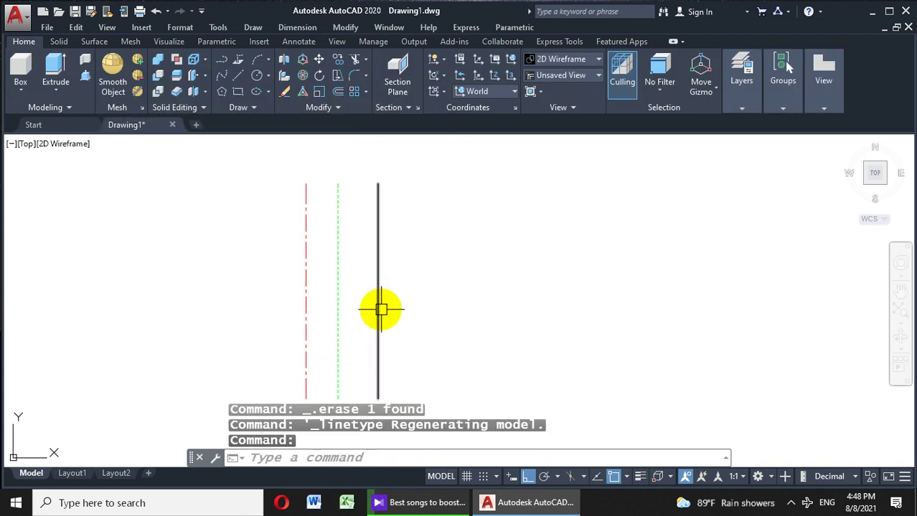
pyautogui.moveTo(371, 297)
pyautogui.mouseDown(button='middle')
pyautogui.moveTo(307, 289)
pyautogui.moveTo(317, 260)
pyautogui.mouseUp(button='middle')
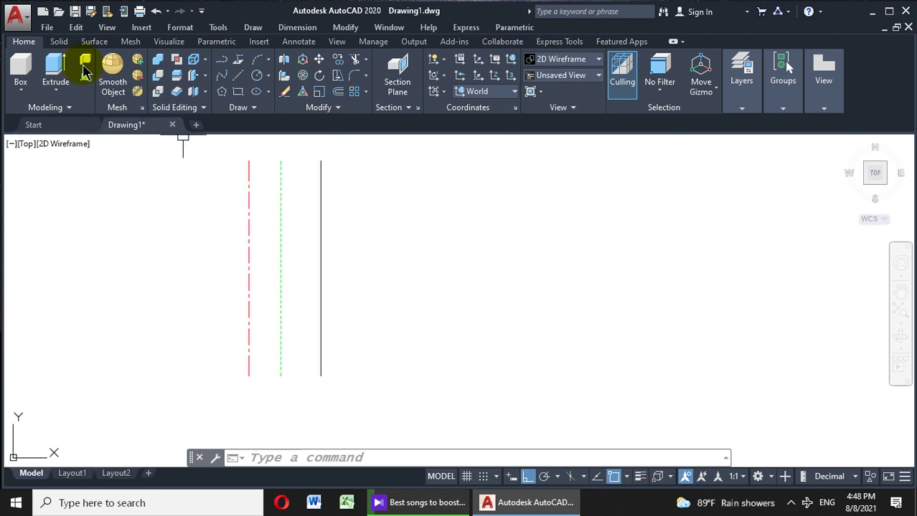
pyautogui.click(47, 27)
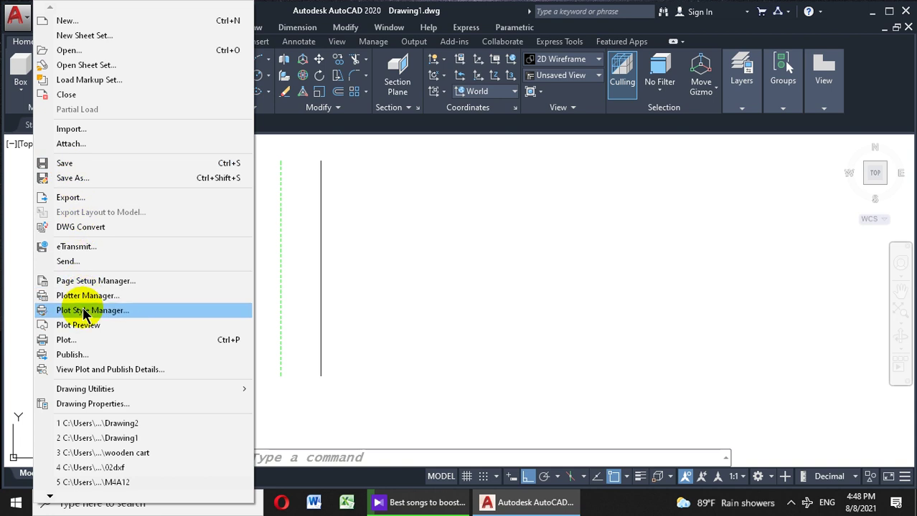
# Step: Start a plot and select Microsoft Print to PDF as the printer/plotter
pyautogui.click(91, 341)
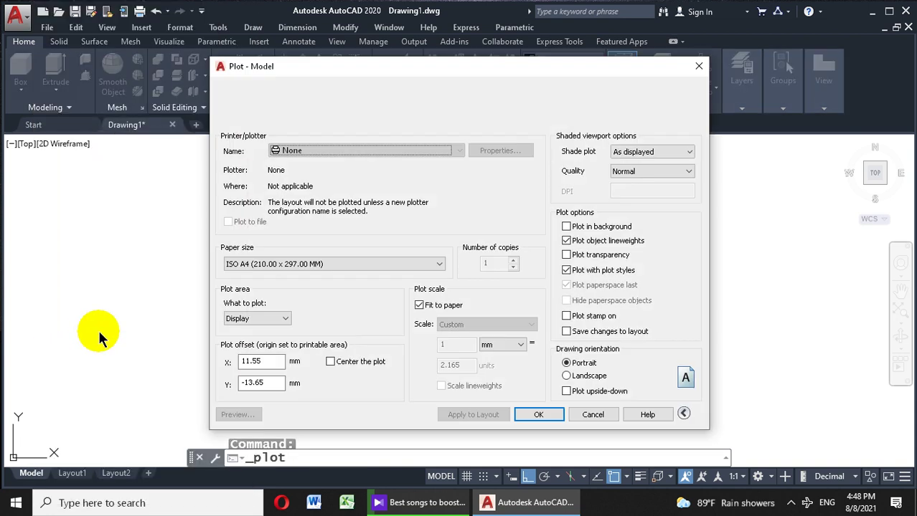
pyautogui.click(456, 150)
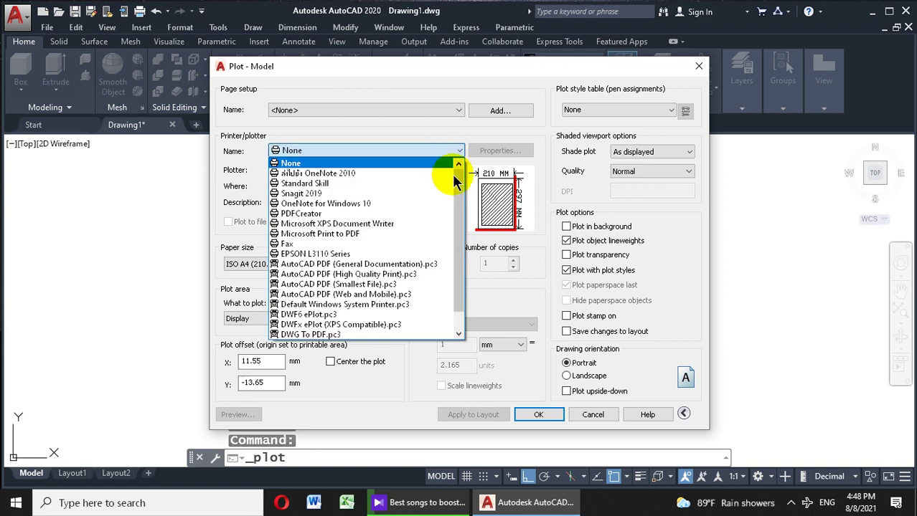
pyautogui.moveTo(461, 211); pyautogui.dragTo(466, 248)
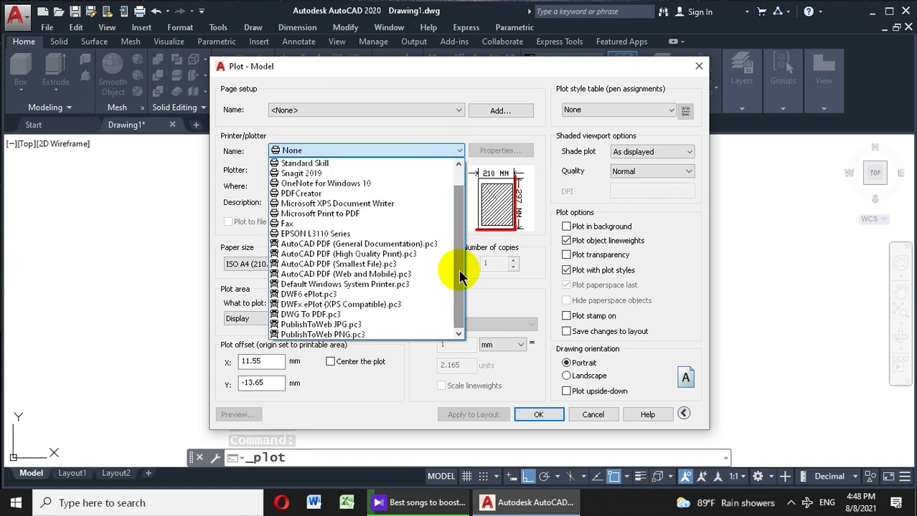
pyautogui.click(340, 319)
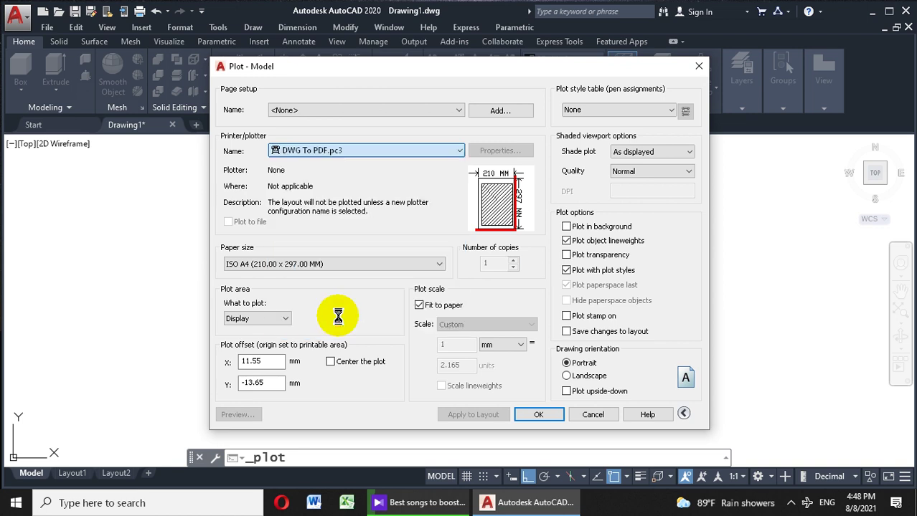
pyautogui.click(396, 150)
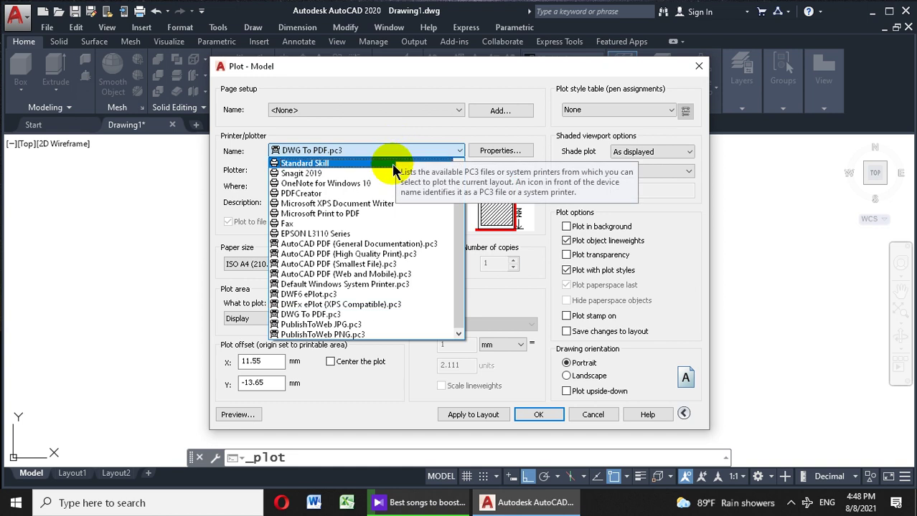
pyautogui.click(377, 214)
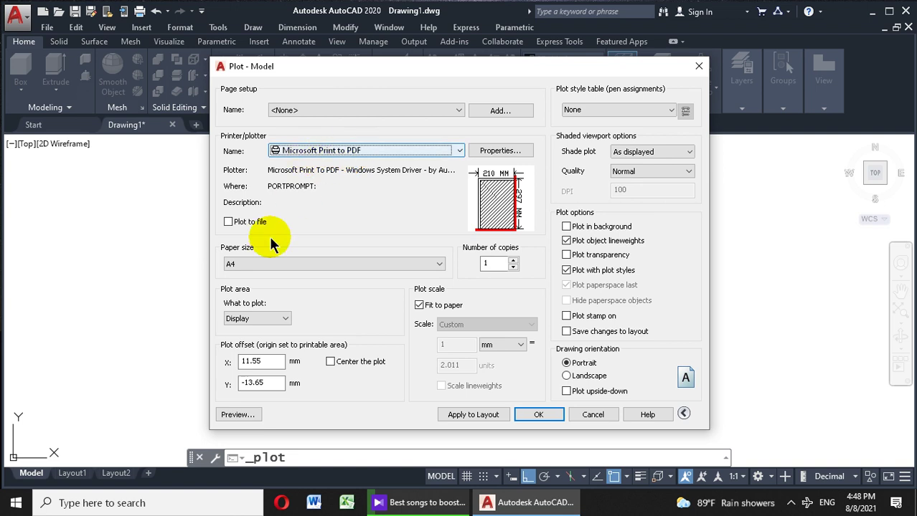
# Step: Plot a window around the lines, centred, not fitted to paper, at 1:1, and preview it
pyautogui.click(284, 320)
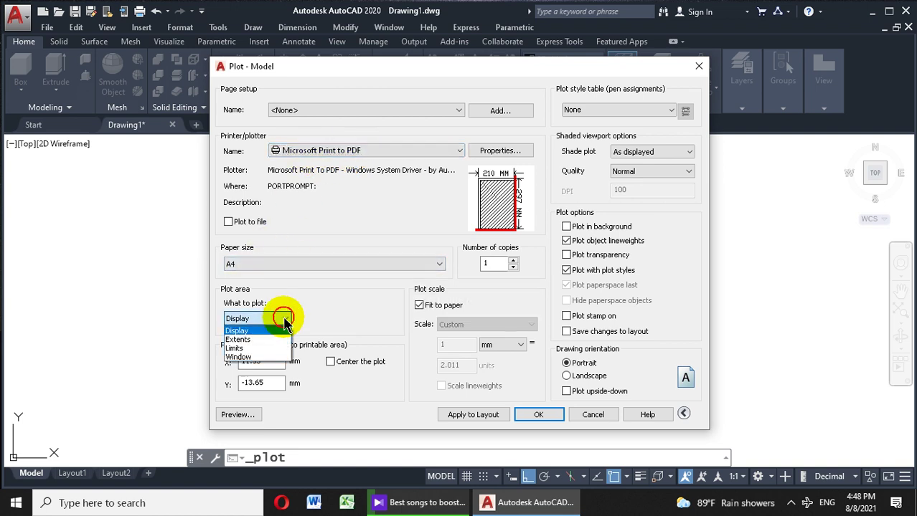
pyautogui.click(267, 357)
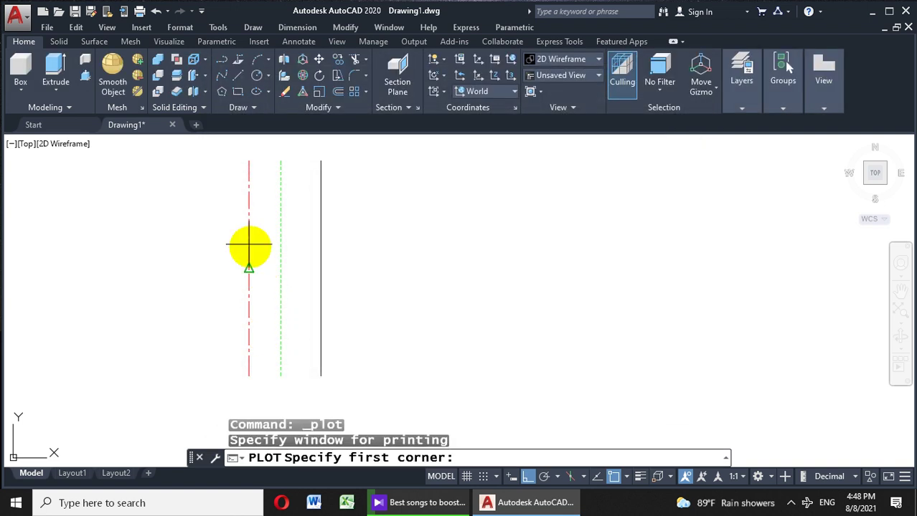
pyautogui.click(343, 391)
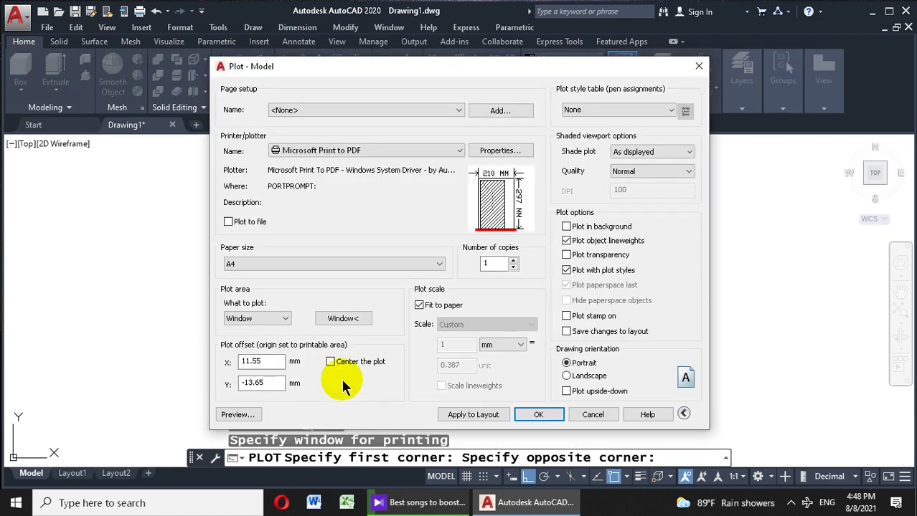
pyautogui.click(330, 363)
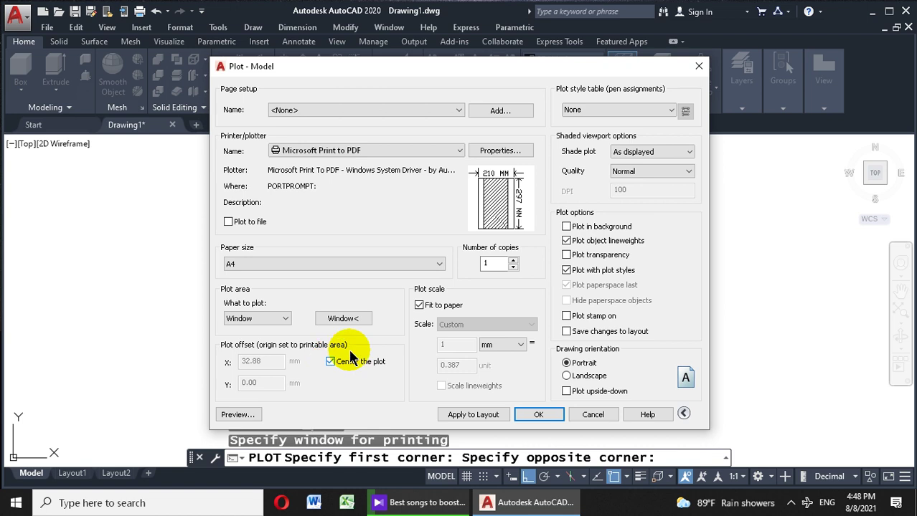
pyautogui.click(419, 306)
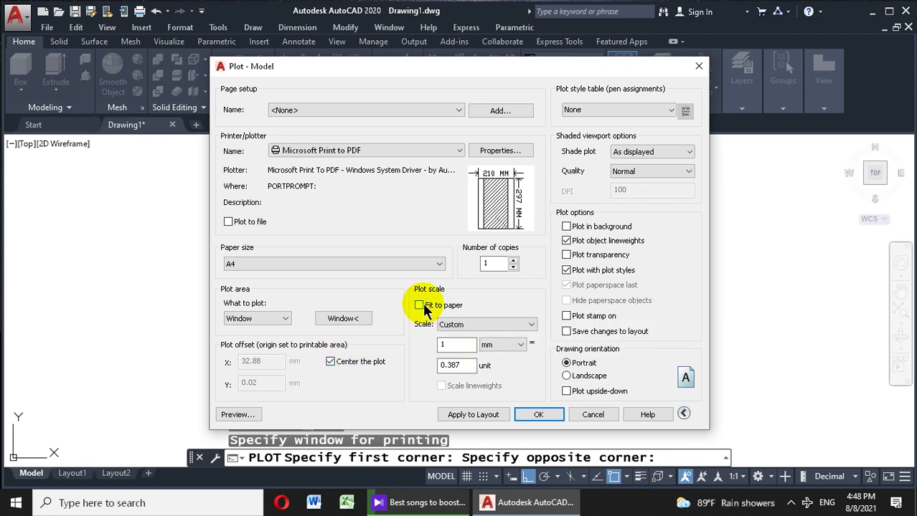
pyautogui.click(472, 325)
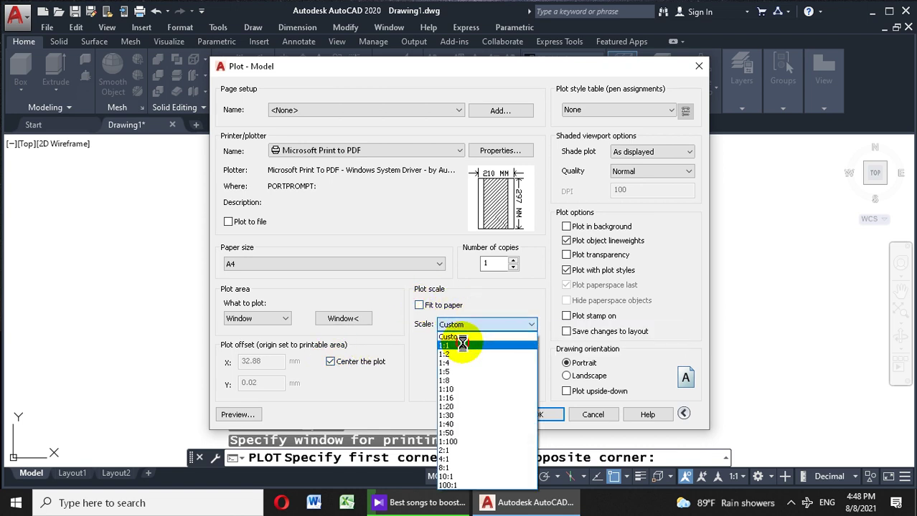
pyautogui.click(462, 345)
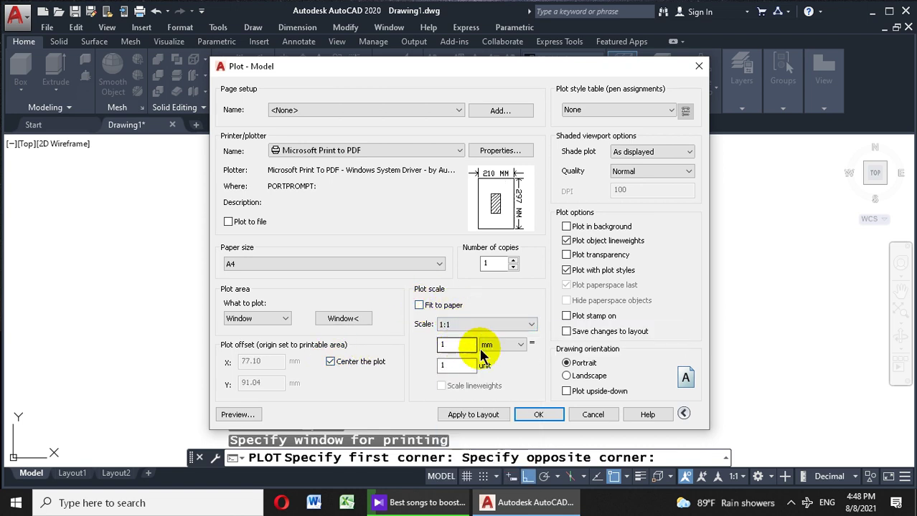
pyautogui.click(250, 415)
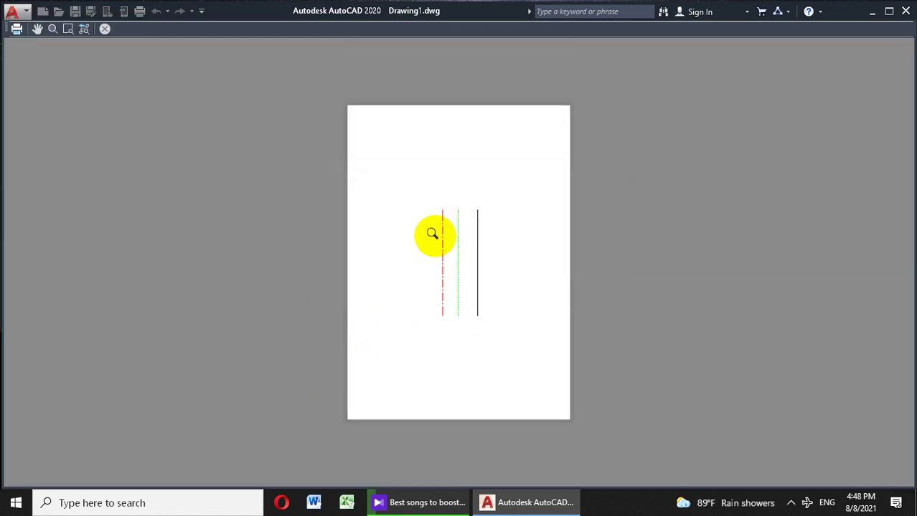
# Step: Leave the preview and switch the plot orientation to Landscape
pyautogui.rightClick(439, 231)
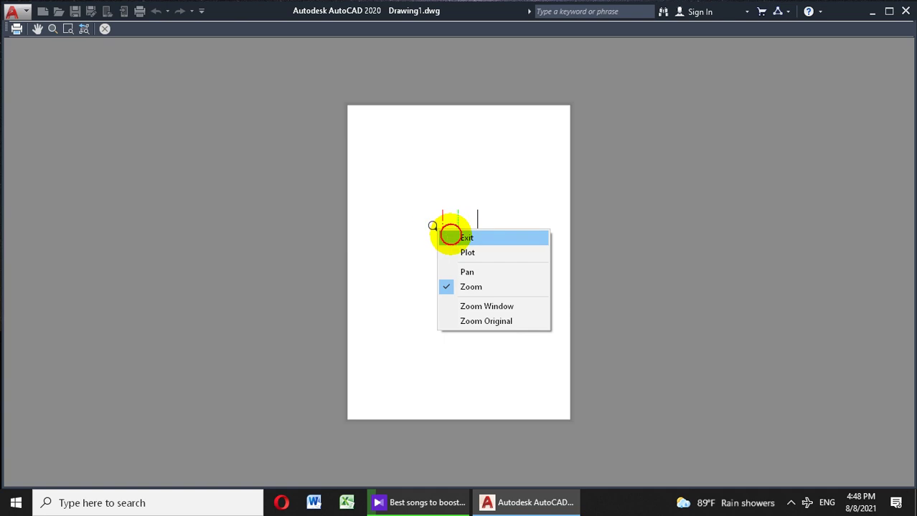
pyautogui.click(452, 238)
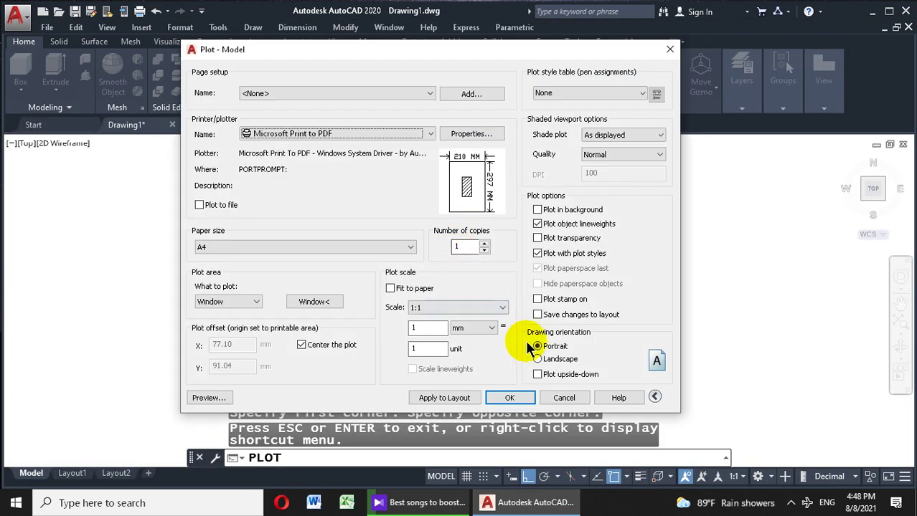
pyautogui.click(539, 361)
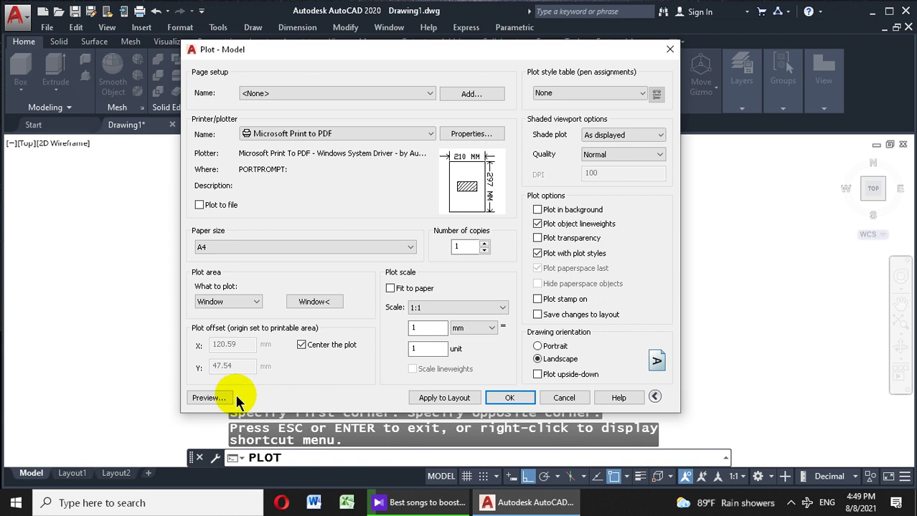
# Step: Preview the landscape sheet, zoom in on the lines, then return to the Plot dialog
pyautogui.click(208, 398)
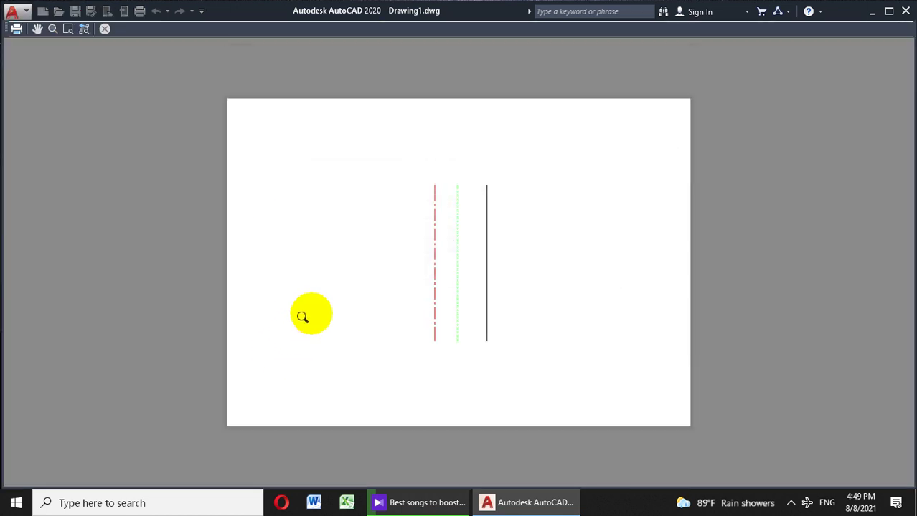
pyautogui.scroll(2, 438, 279)
pyautogui.scroll(1, 439, 279)
pyautogui.scroll(1, 440, 279)
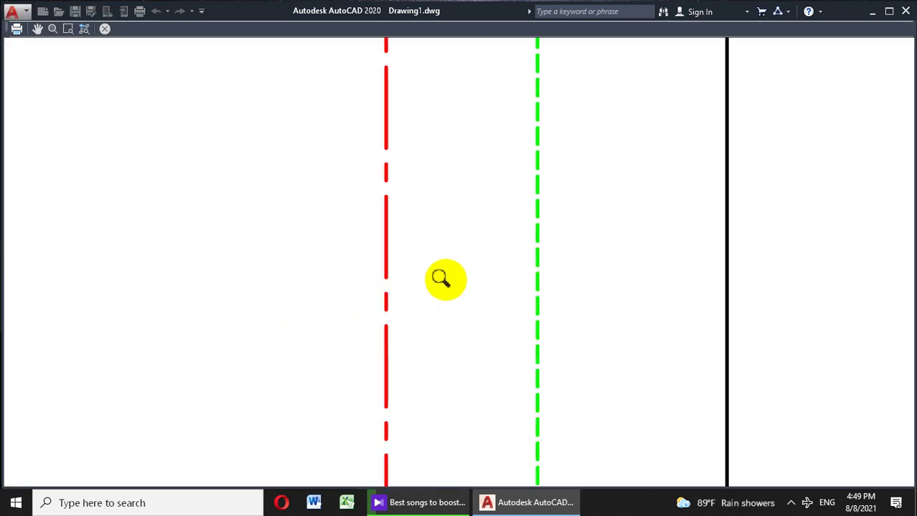
pyautogui.scroll(-2, 444, 279)
pyautogui.scroll(-2, 443, 276)
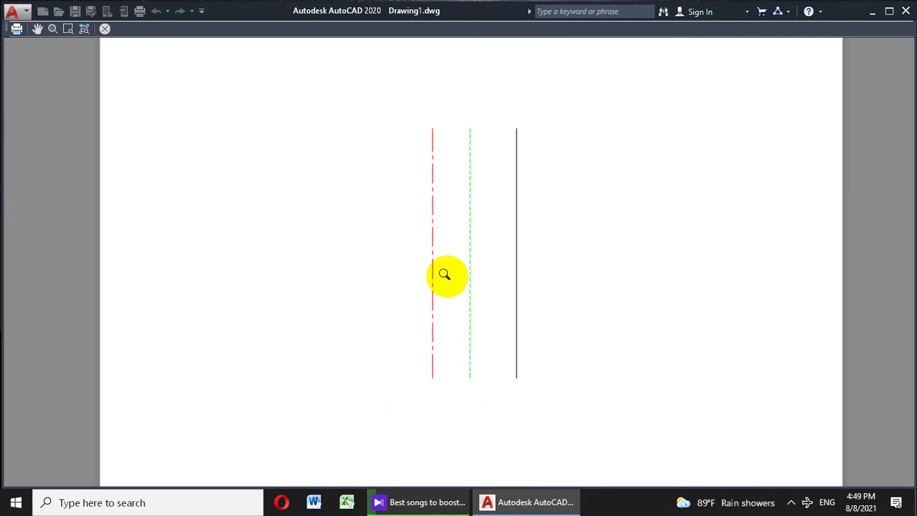
pyautogui.rightClick(487, 175)
pyautogui.click(514, 182)
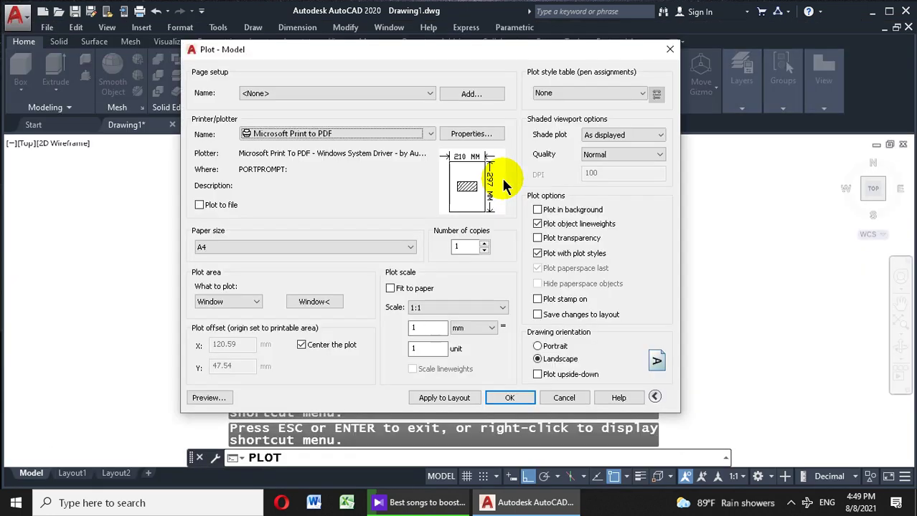
# Step: Select the acad.ctb plot style table and apply it to all layouts
pyautogui.click(644, 94)
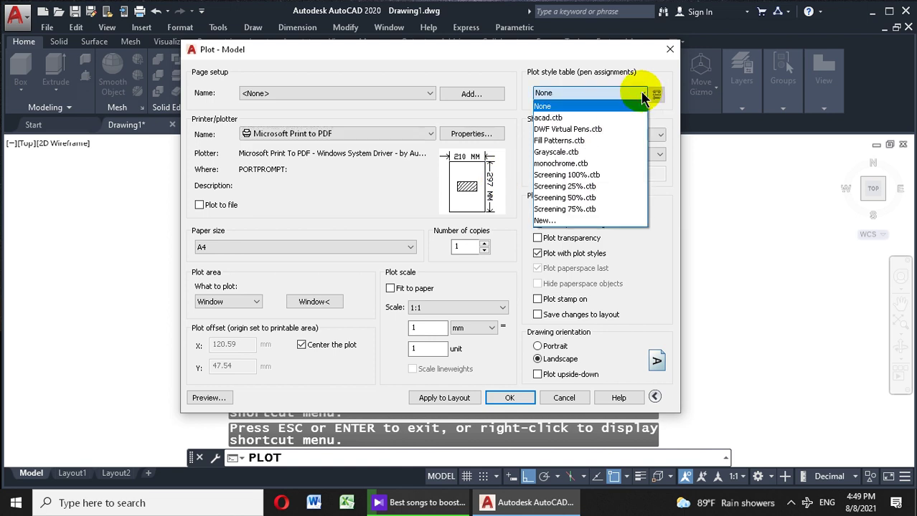
pyautogui.click(616, 119)
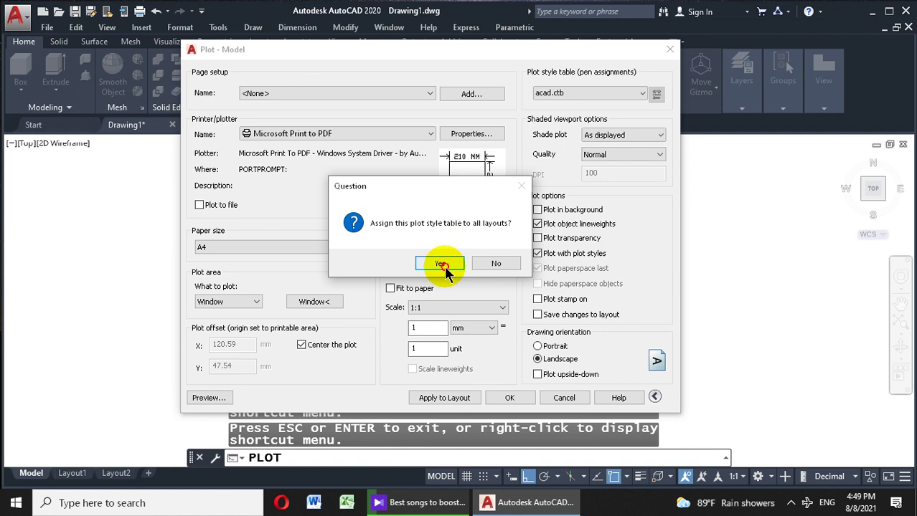
pyautogui.click(441, 265)
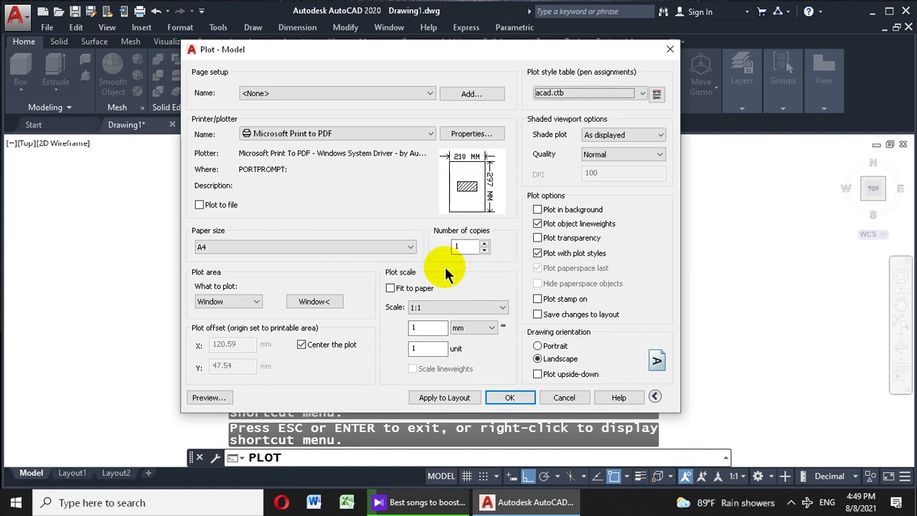
# Step: Edit acad.ctb so Color 1 plots at 0.25 mm and Color 3 at 0.35 mm lineweight
pyautogui.click(654, 97)
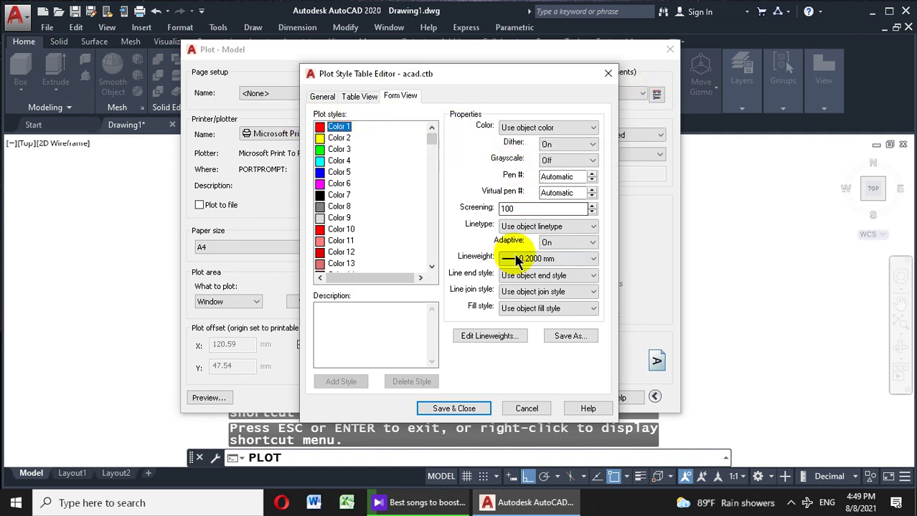
pyautogui.click(551, 259)
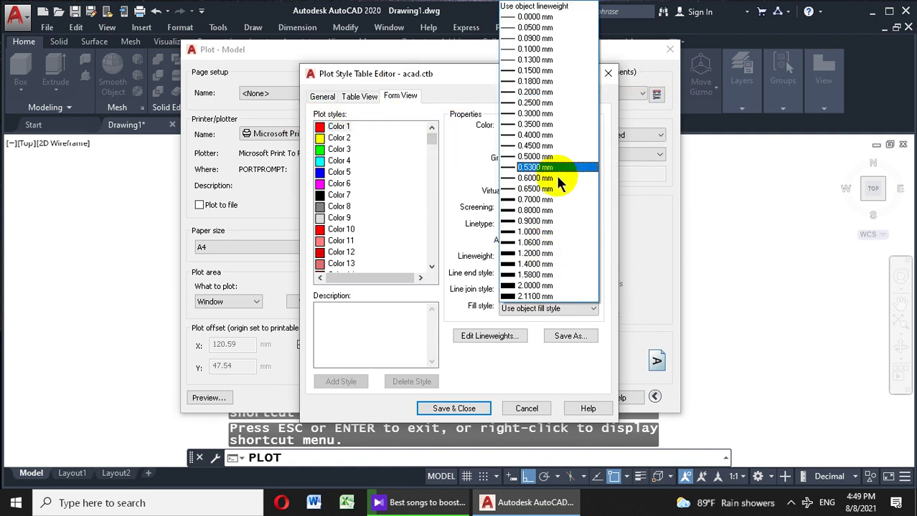
pyautogui.click(548, 104)
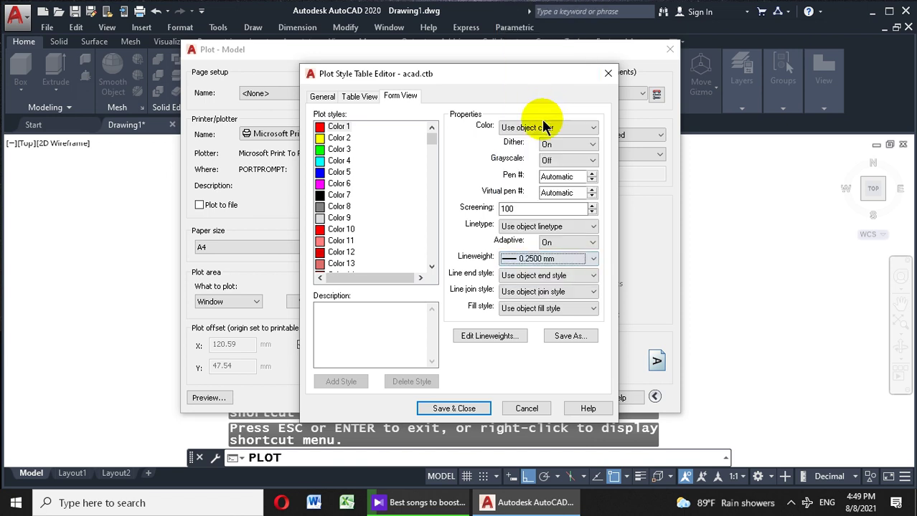
pyautogui.click(331, 150)
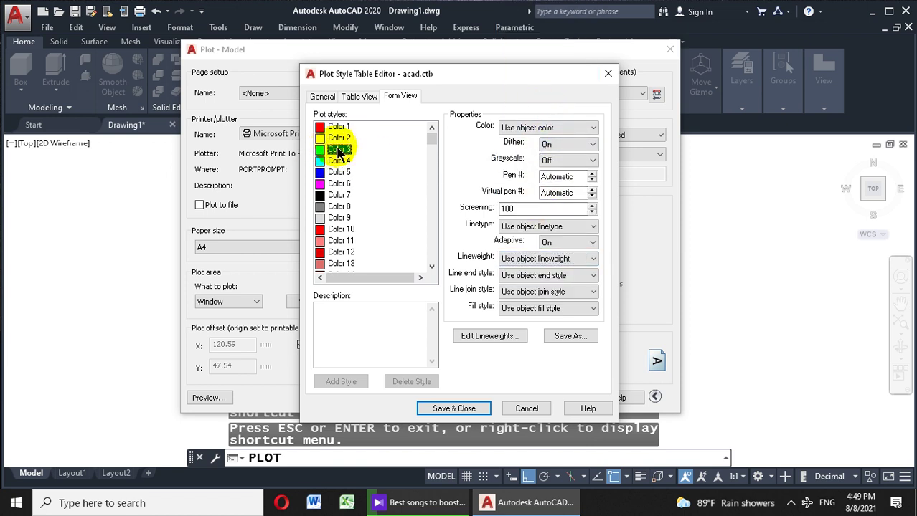
pyautogui.click(572, 260)
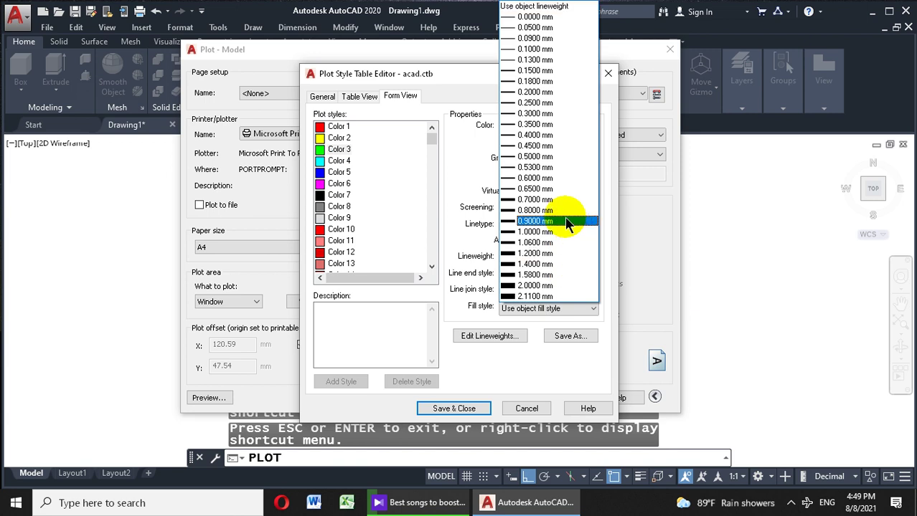
pyautogui.click(548, 125)
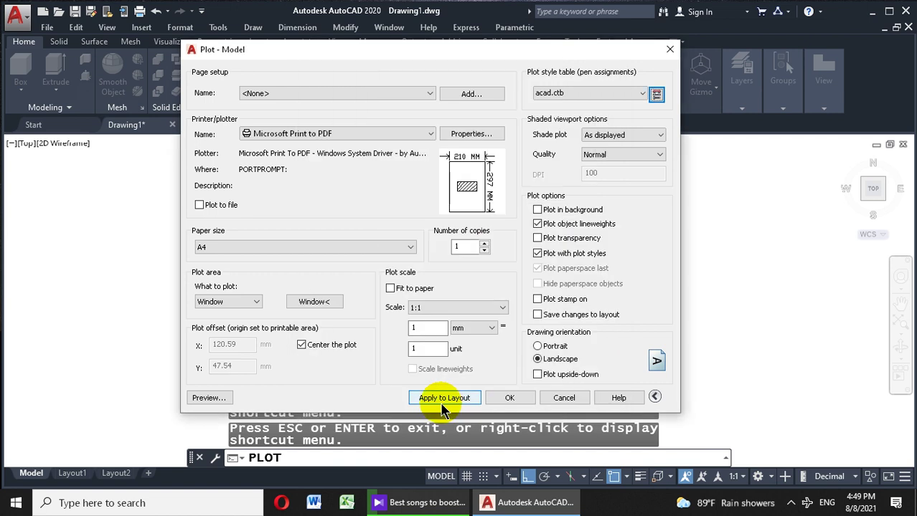
pyautogui.click(228, 404)
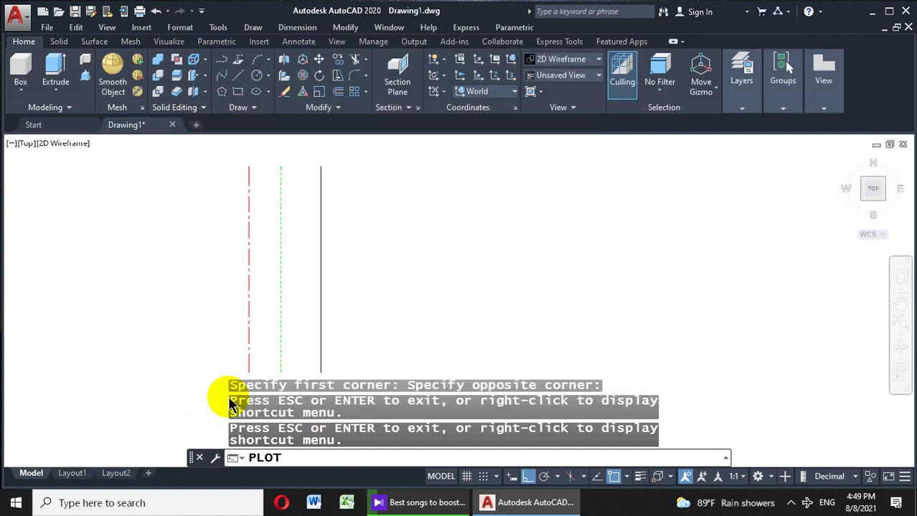
pyautogui.scroll(2, 427, 283)
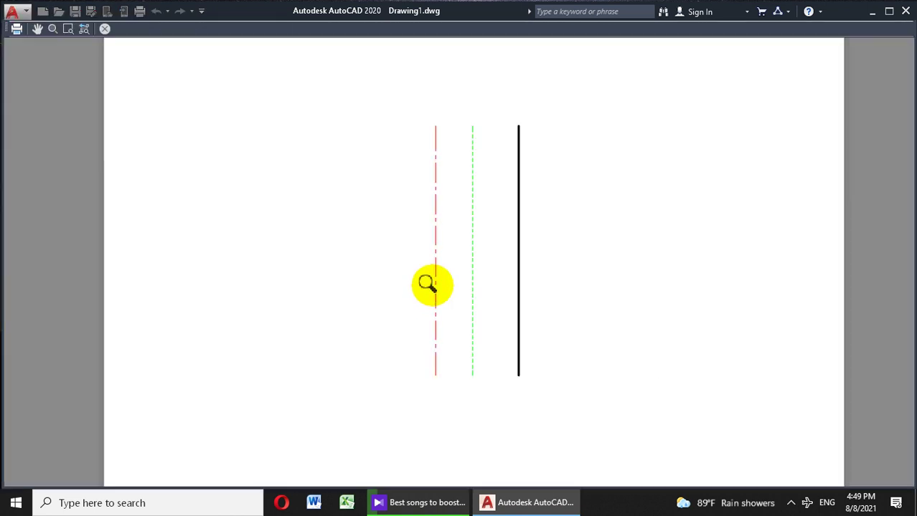
pyautogui.scroll(1, 475, 278)
pyautogui.scroll(2, 476, 282)
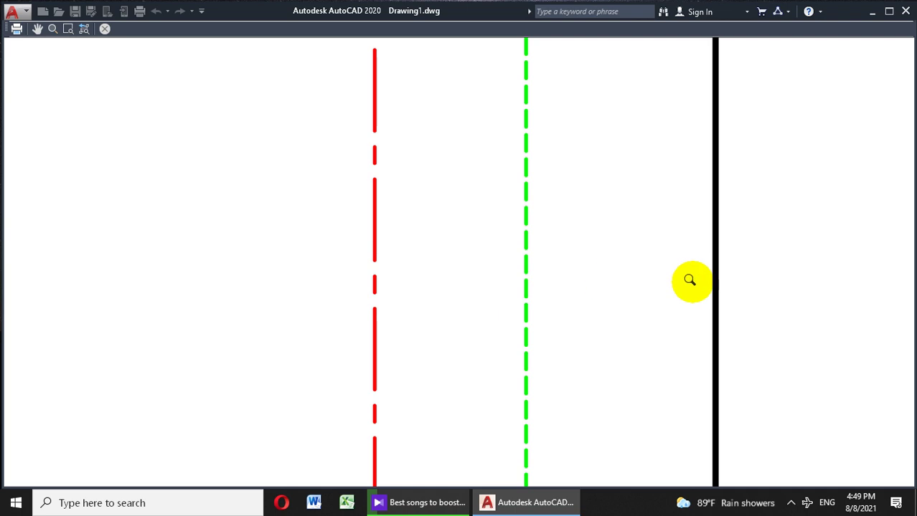
pyautogui.scroll(-2, 714, 281)
pyautogui.scroll(-3, 711, 281)
pyautogui.scroll(2, 708, 282)
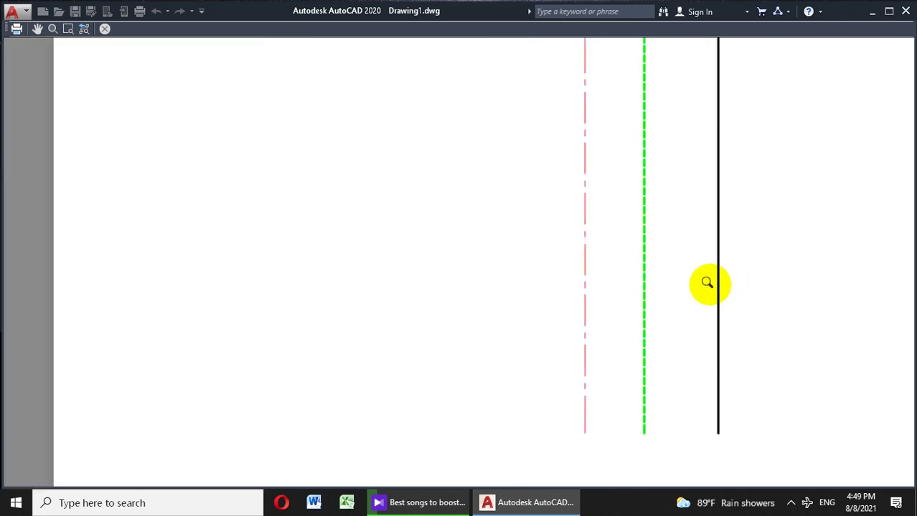
pyautogui.scroll(3, 706, 361)
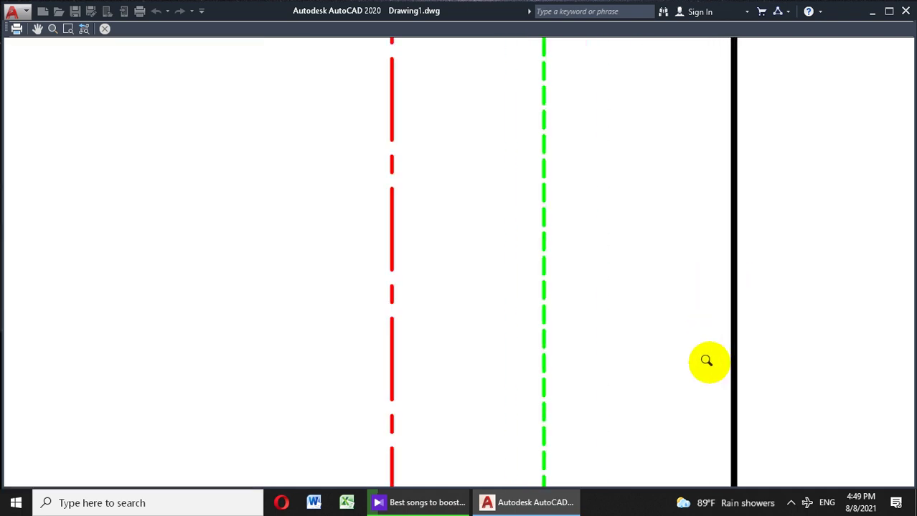
pyautogui.rightClick(559, 219)
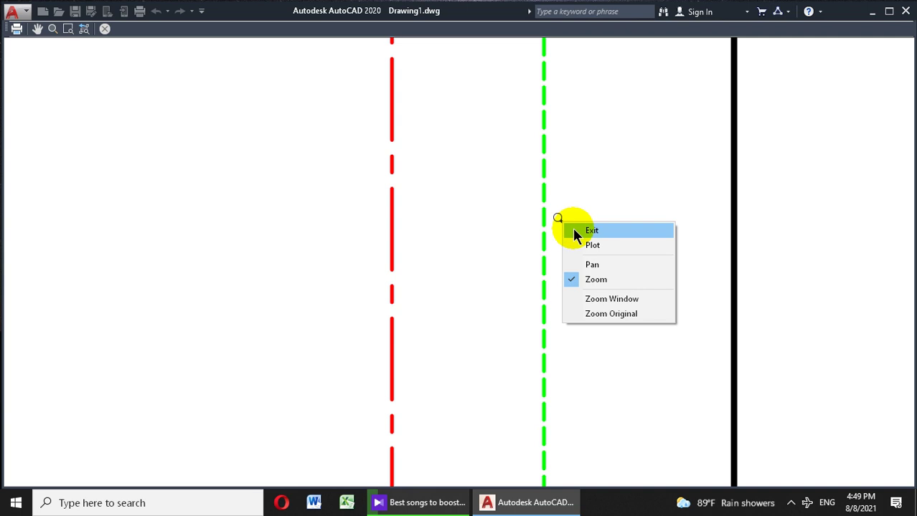
pyautogui.click(572, 230)
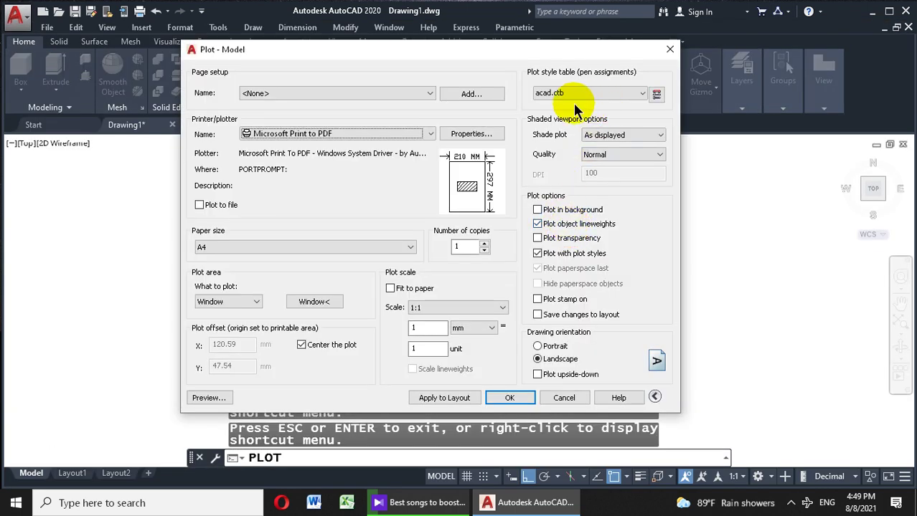
# Step: Select the monochrome.ctb plot style table and apply it to all layouts
pyautogui.click(594, 94)
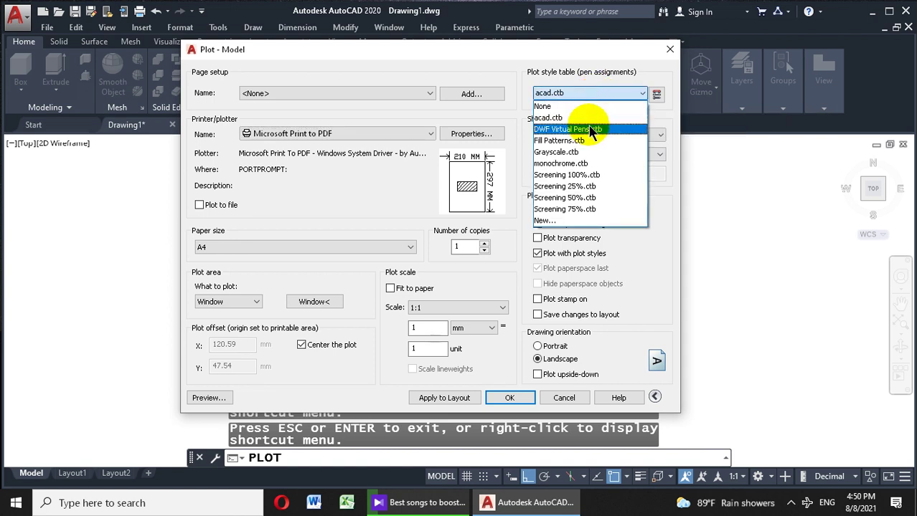
pyautogui.click(574, 163)
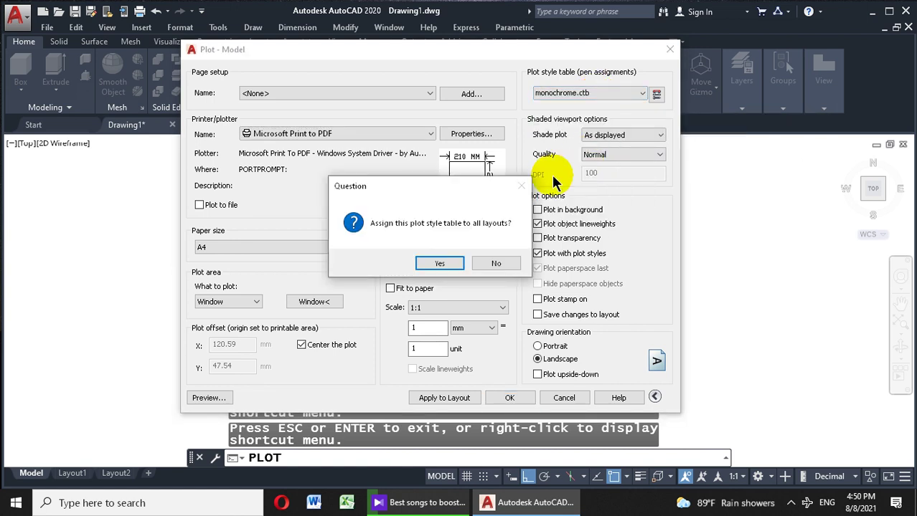
pyautogui.click(439, 263)
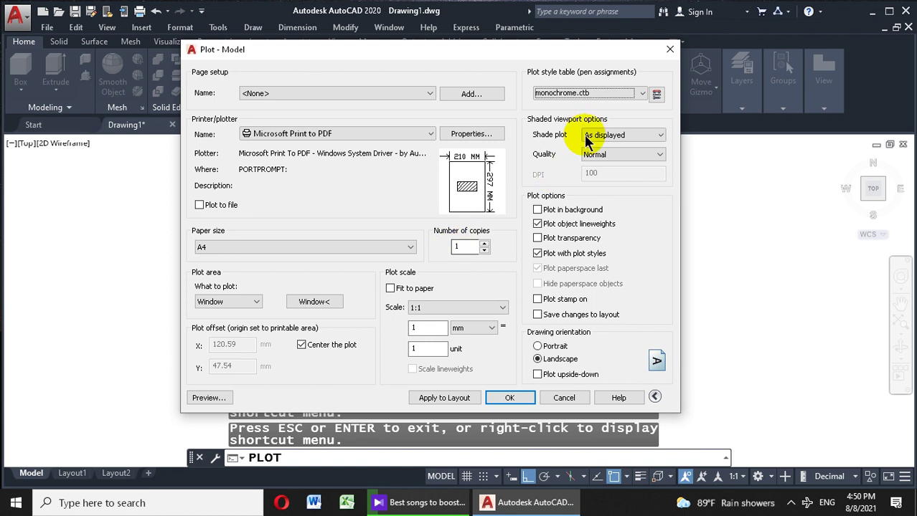
# Step: Review the Color 3 and Color 7 lineweights in monochrome.ctb, then close the editor
pyautogui.click(656, 94)
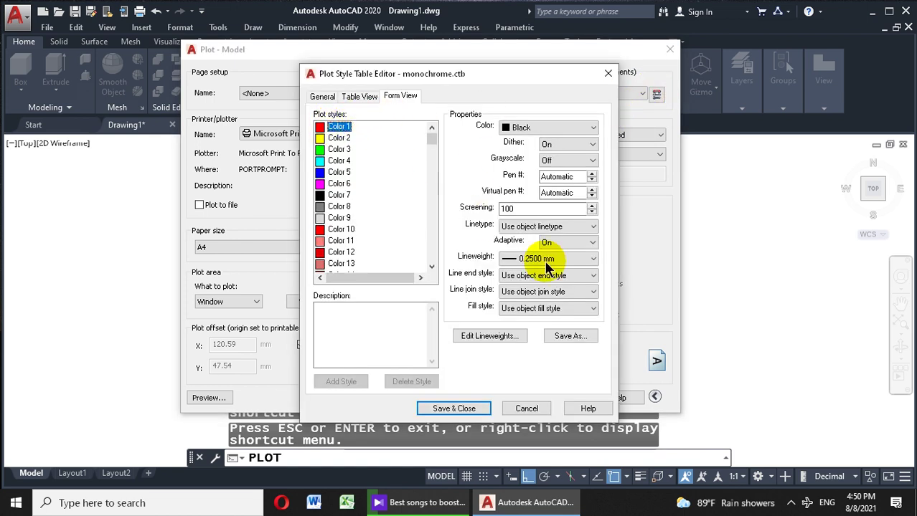
pyautogui.click(339, 149)
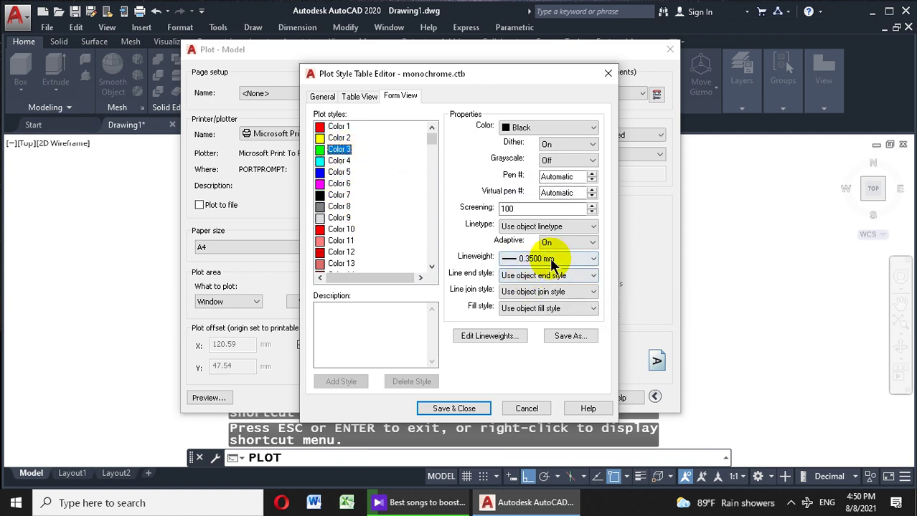
pyautogui.click(338, 195)
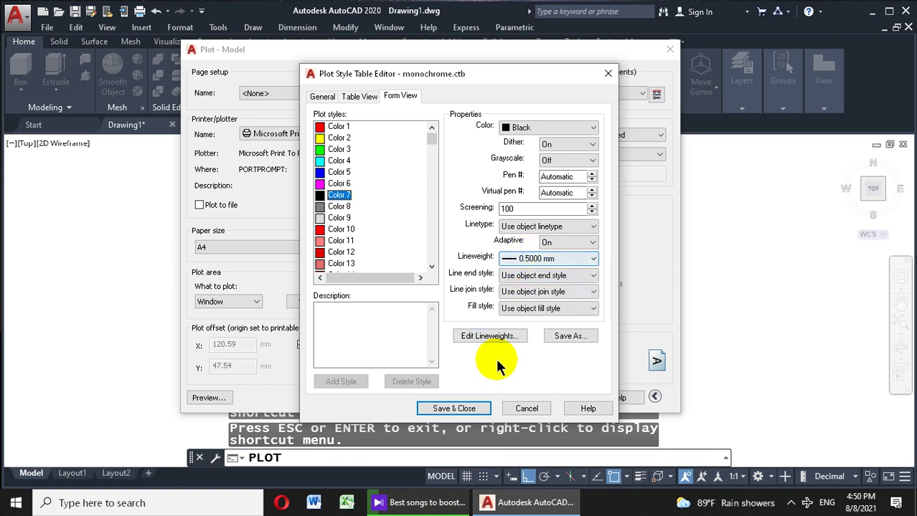
pyautogui.click(446, 411)
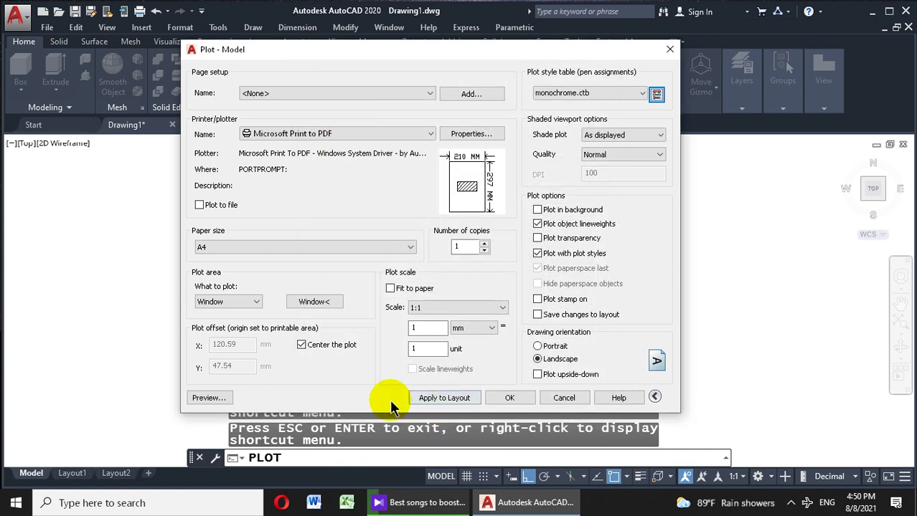
# Step: Preview the monochrome plot zoomed in on the three black lines, then bring up the preview's context menu
pyautogui.click(224, 396)
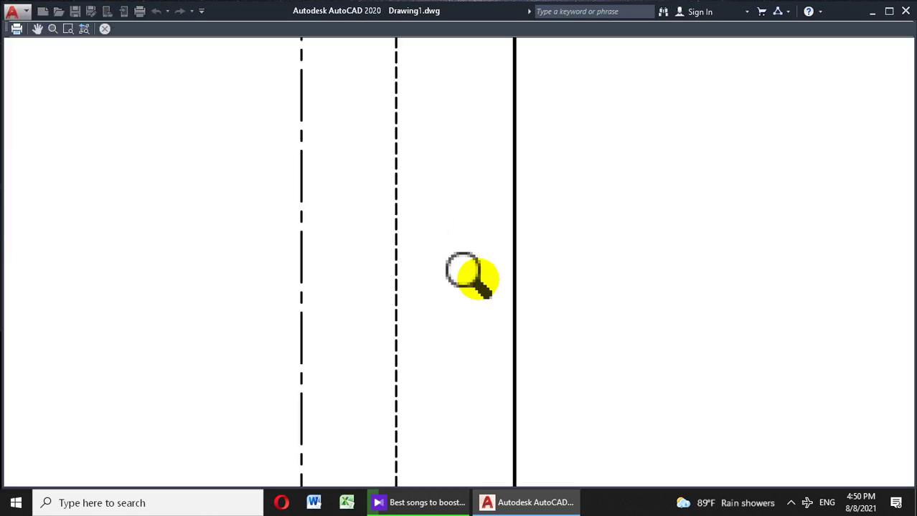
pyautogui.scroll(5, 473, 278)
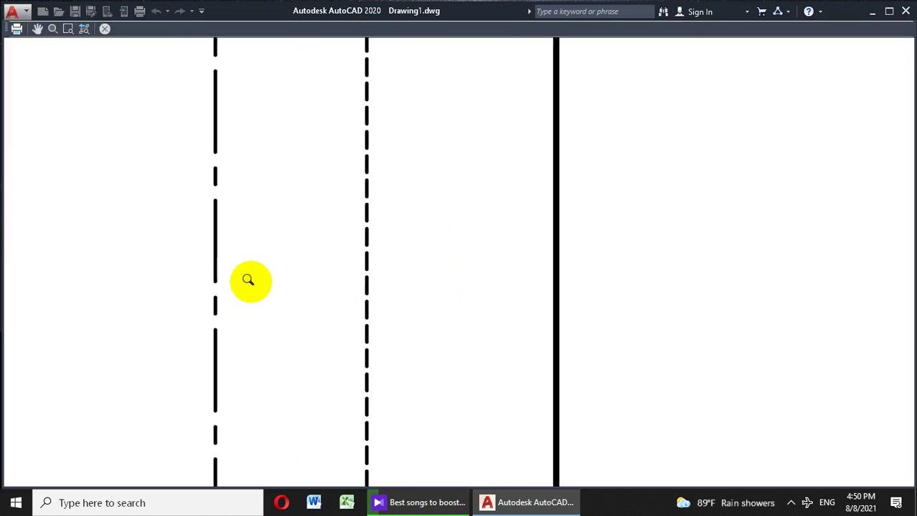
pyautogui.rightClick(527, 262)
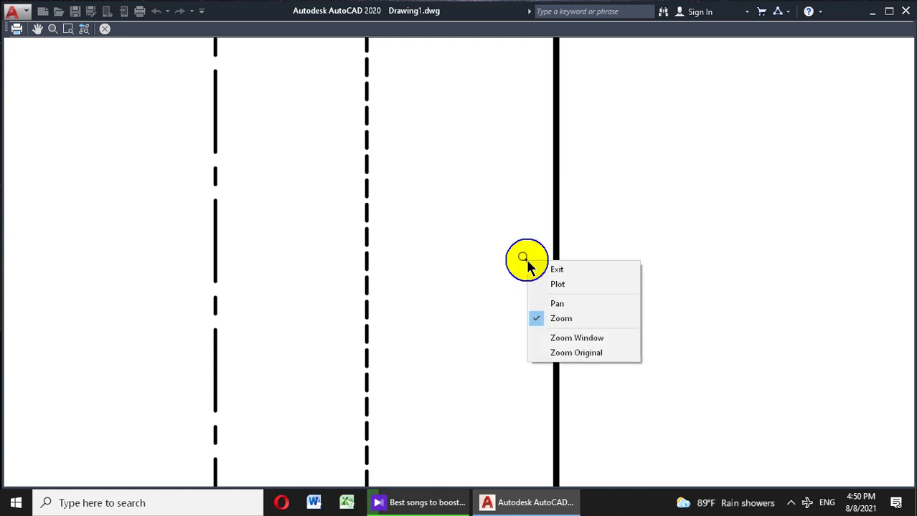